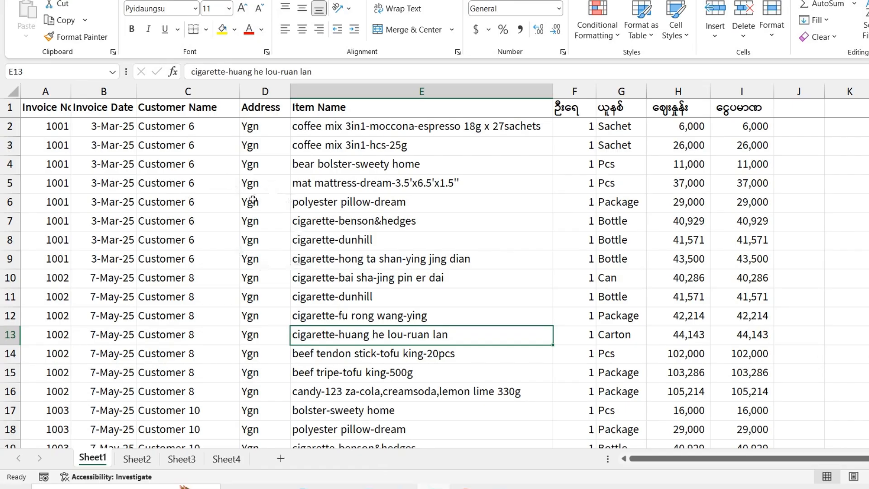
- Examine the invoice data on Sheet1 and the SUMIF totals by customer on Sheet2 and by item on Sheet3
click(253, 260)
click(246, 173)
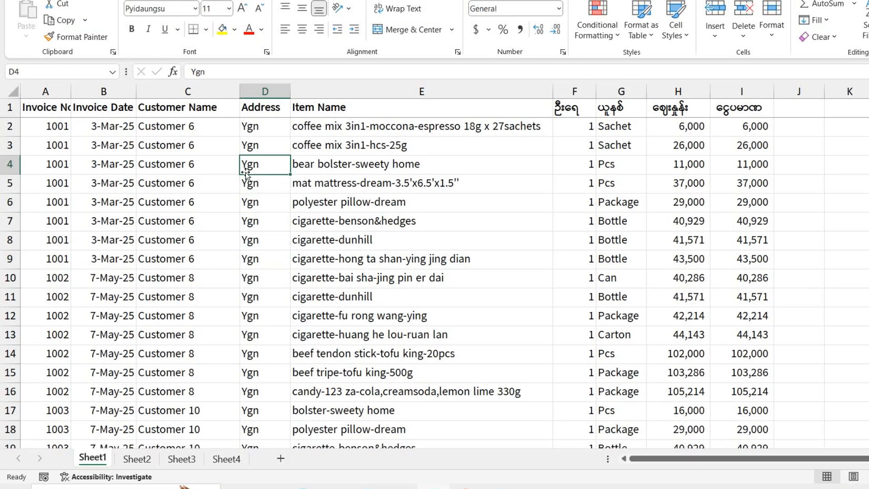
click(136, 459)
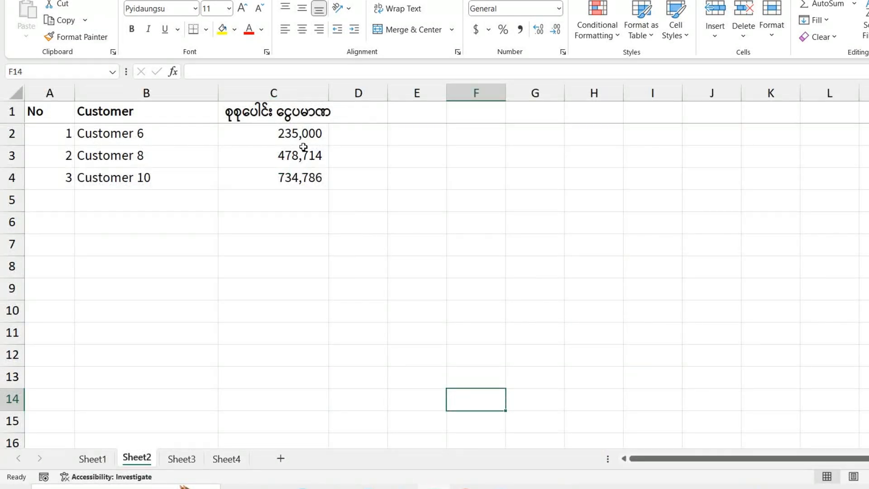
click(251, 153)
click(263, 130)
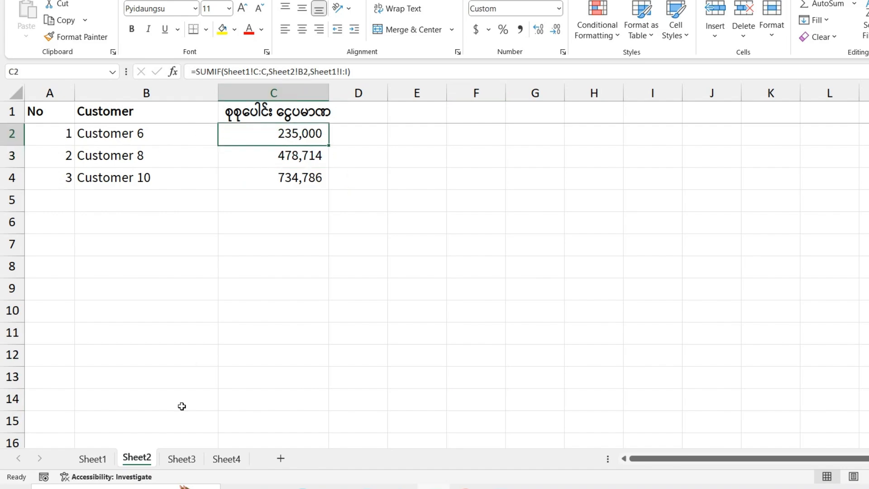
click(92, 459)
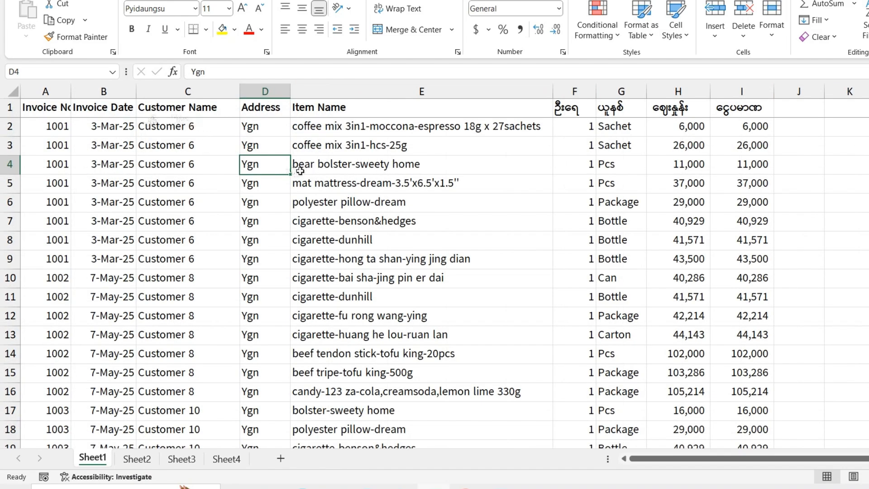
click(261, 111)
ctrl+click(303, 119)
drag(303, 118, 302, 115)
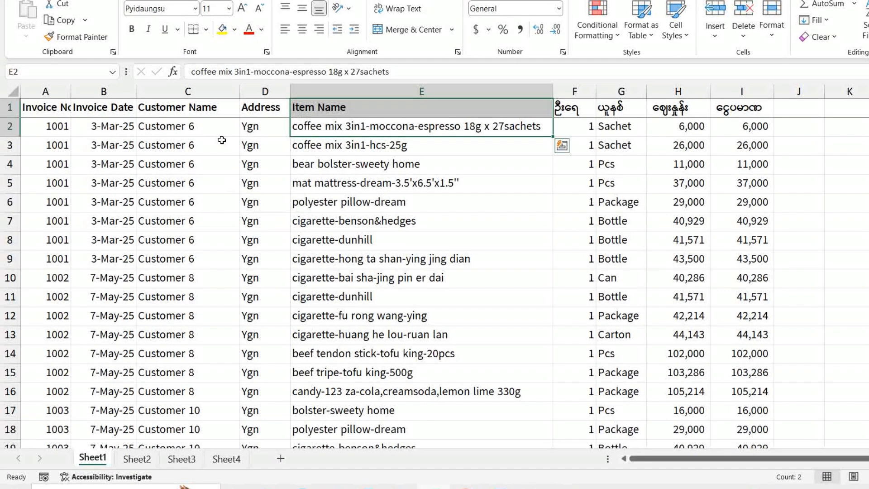
click(200, 114)
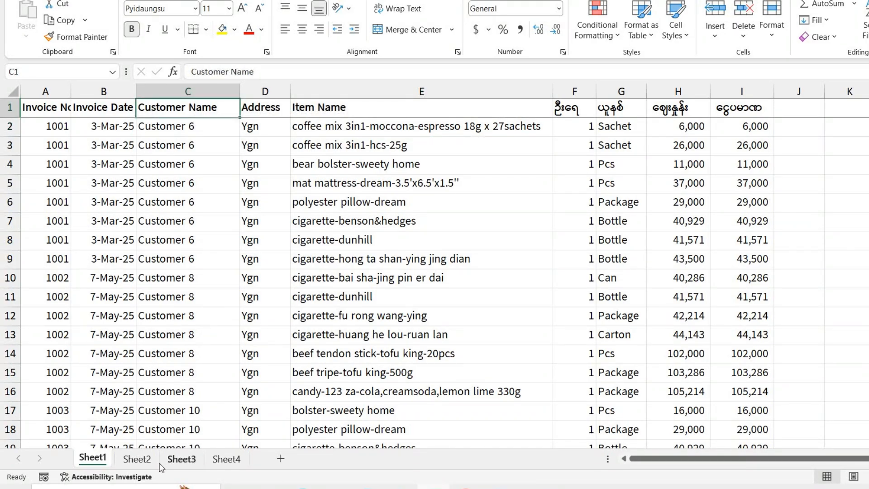
click(138, 459)
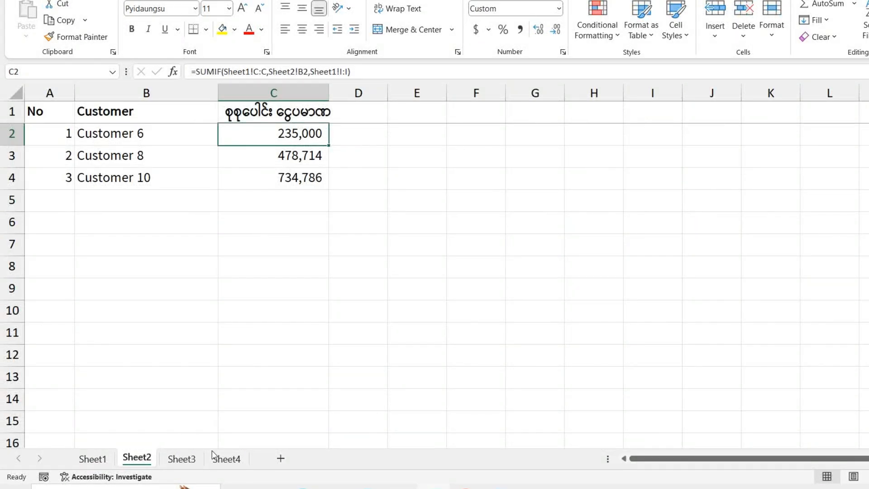
click(182, 459)
click(321, 129)
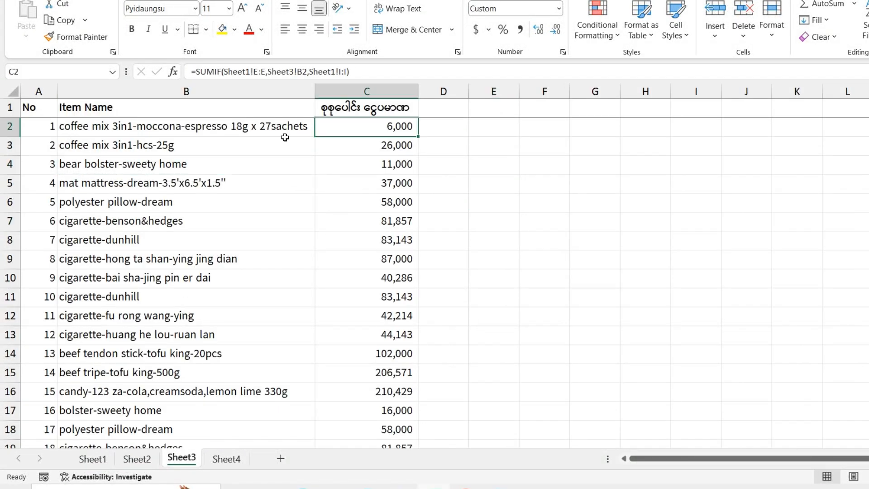
- Compare the single-criterion customer totals on Sheet2 with the SUMIFS totals by customer and item on Sheet4
click(137, 459)
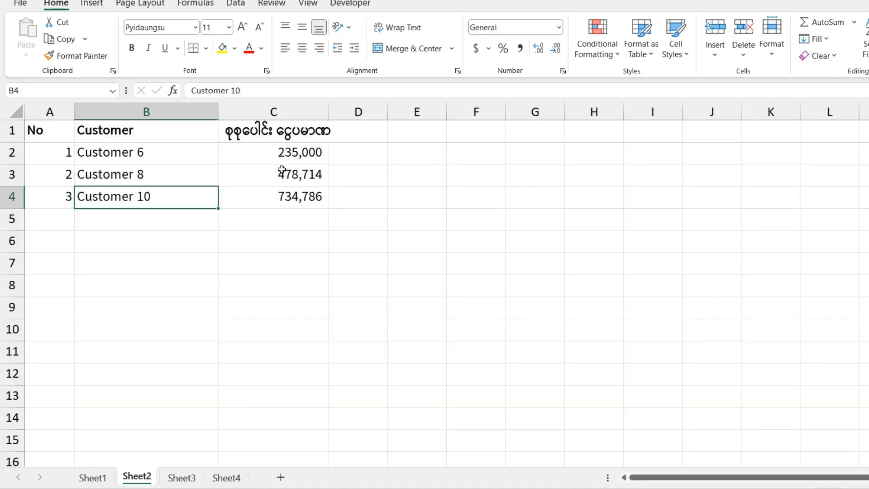
click(213, 478)
click(570, 170)
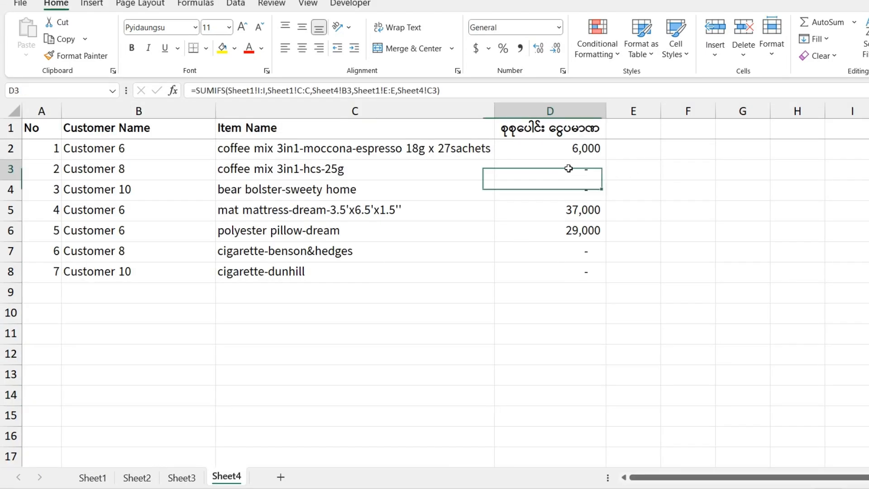
click(107, 156)
click(294, 153)
click(582, 150)
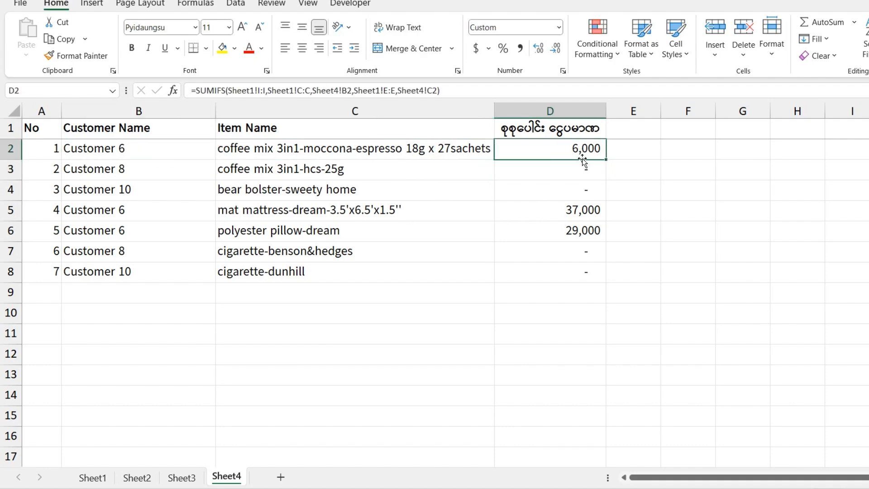
click(583, 167)
click(113, 192)
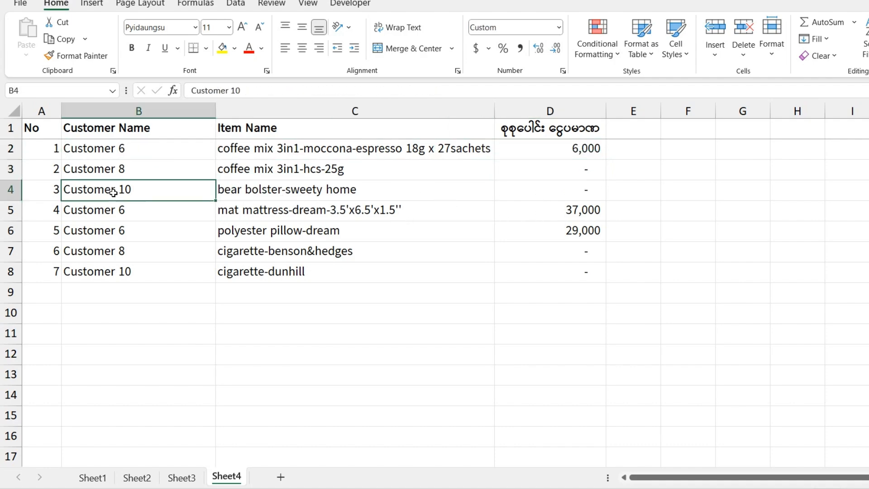
click(543, 197)
click(135, 213)
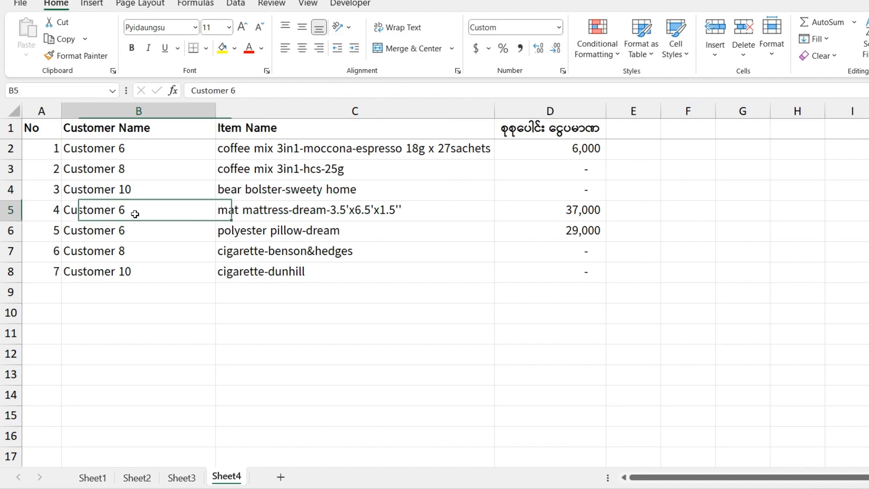
click(557, 213)
click(143, 483)
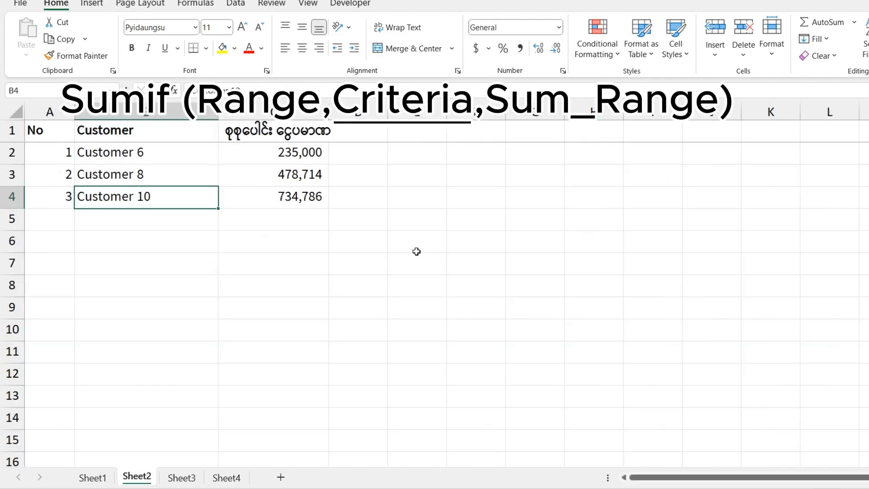
click(311, 171)
click(226, 478)
click(111, 217)
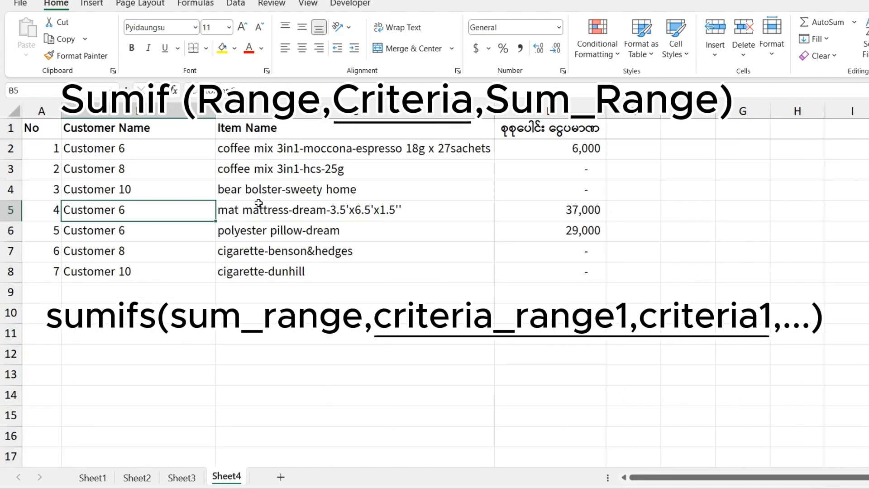
click(317, 209)
click(509, 229)
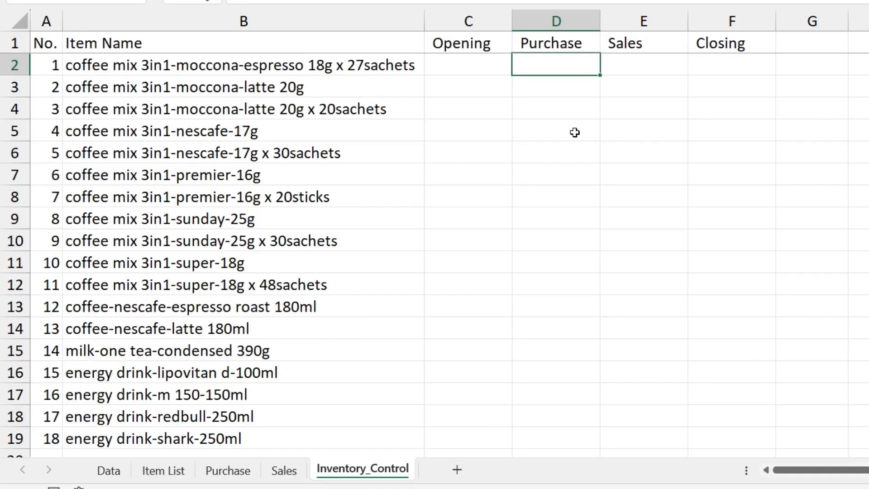
- On the Purchase sheet of the inventory workbook, date the first two purchase rows 1-May-25 and 2-May-25
click(229, 471)
drag(449, 161, 446, 140)
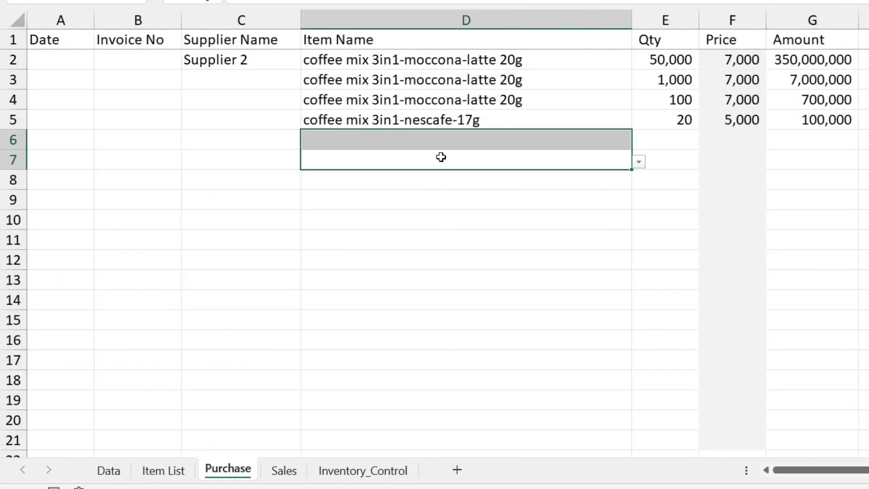
click(488, 164)
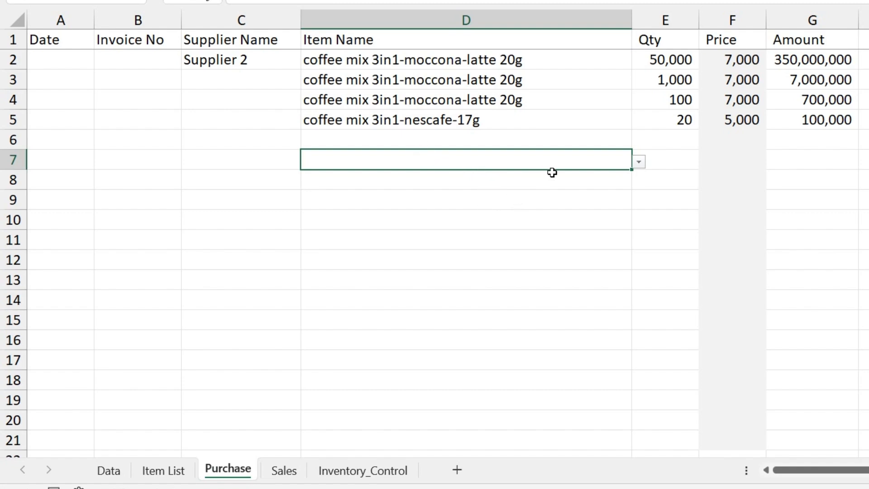
click(462, 139)
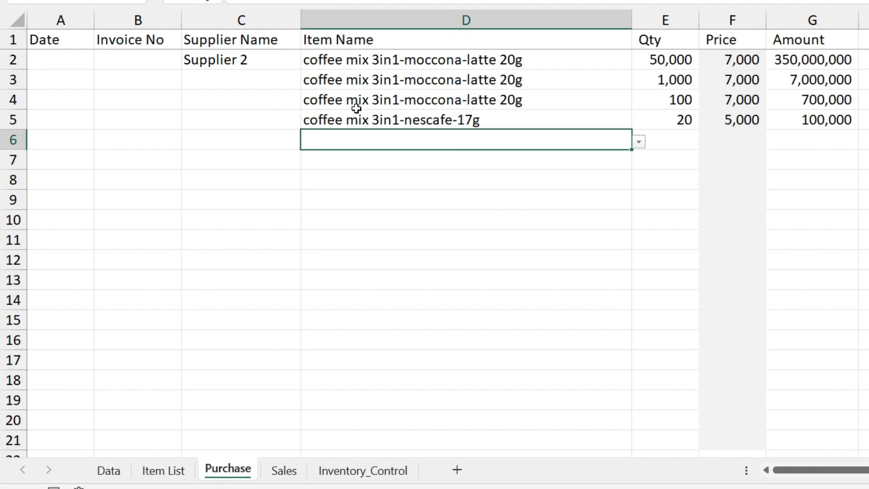
click(68, 62)
click(103, 64)
click(69, 79)
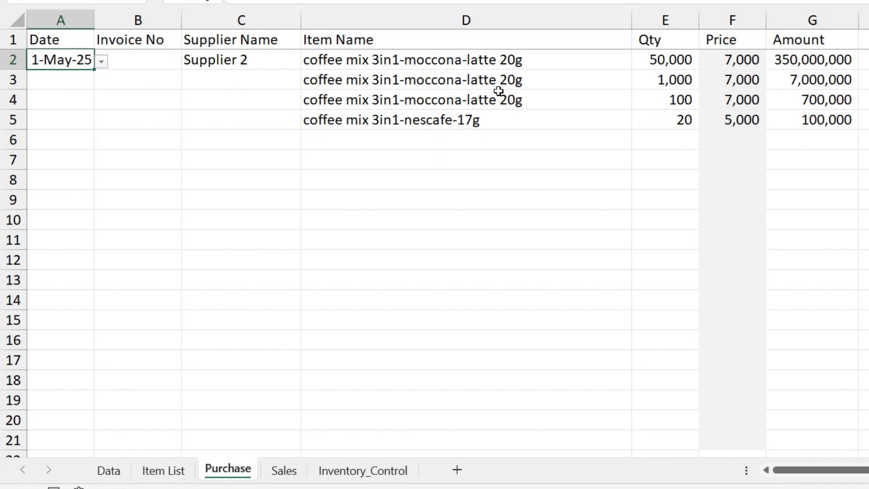
click(497, 75)
click(53, 81)
click(103, 82)
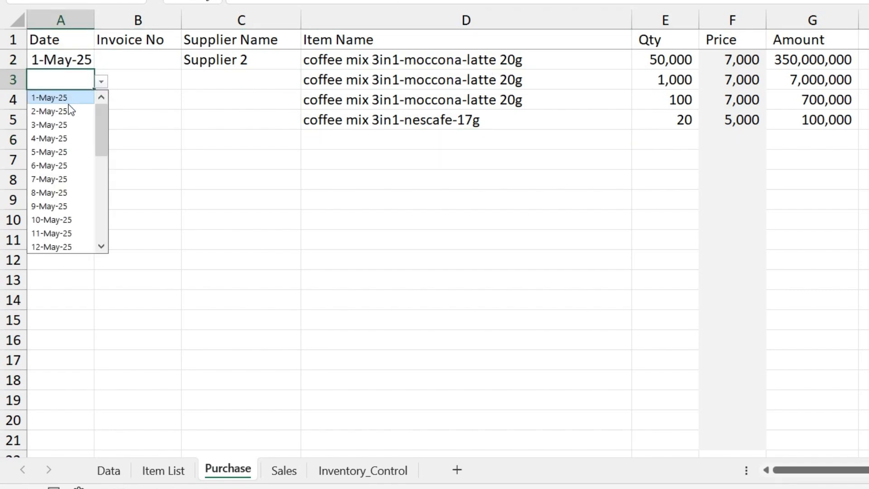
click(70, 110)
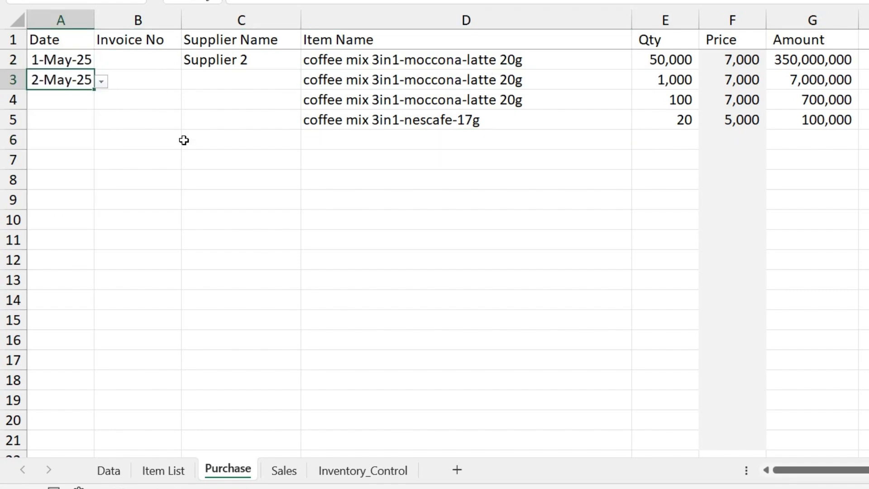
- Start a purchase entry in row 6 dated 3-May-25 for the item coffee mix 3in1-premier-16g
click(457, 141)
click(81, 140)
click(102, 142)
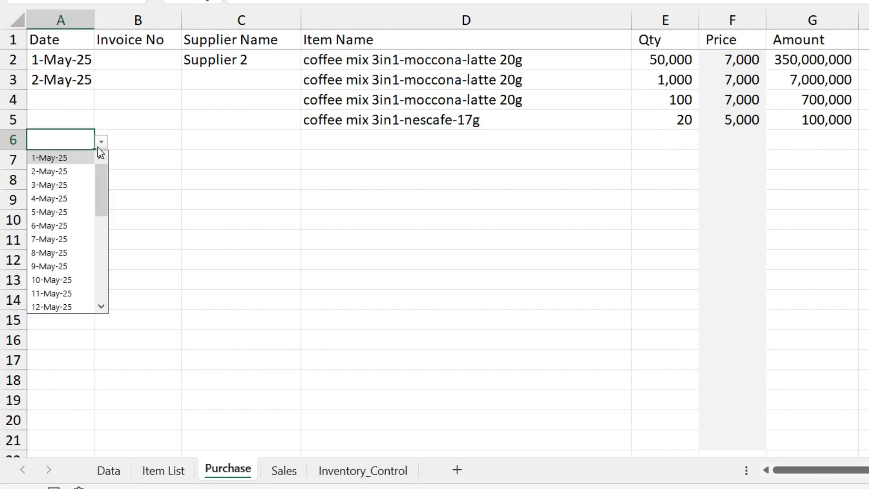
click(63, 185)
click(539, 149)
click(642, 144)
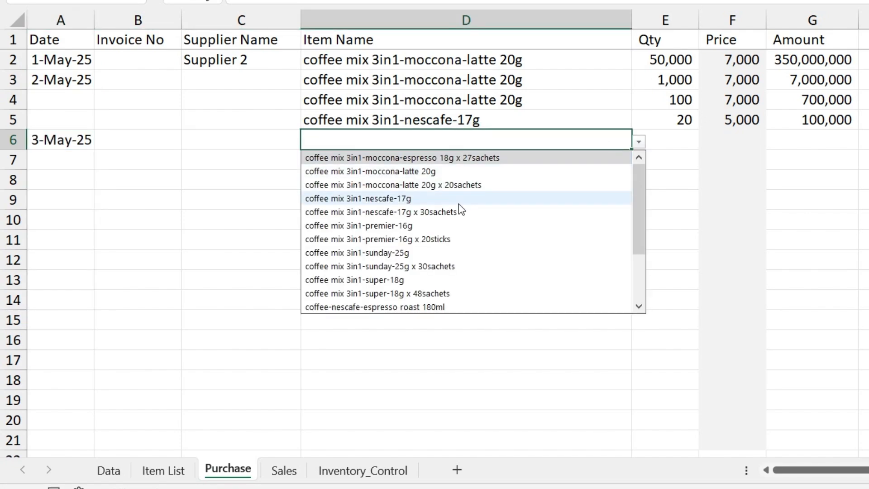
click(442, 224)
- Choose coffee mix 3in1-sunday-25g as the item name in row 7 of the purchase list
click(497, 167)
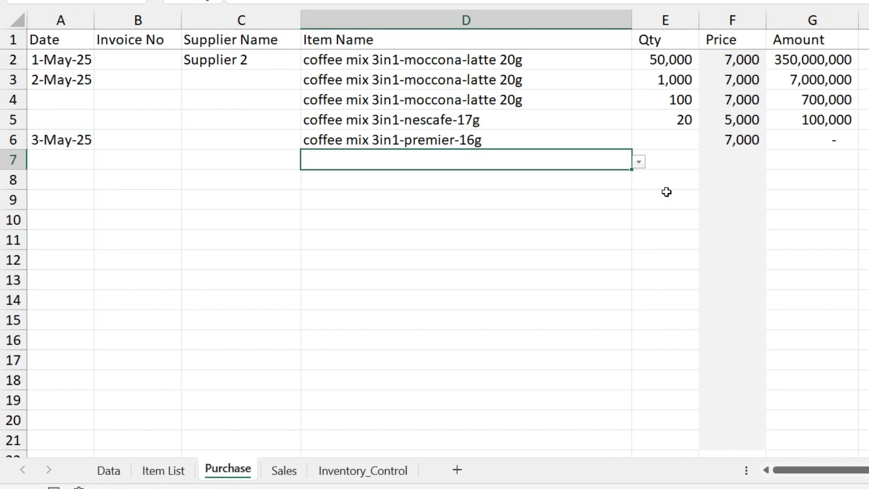
click(639, 162)
click(453, 276)
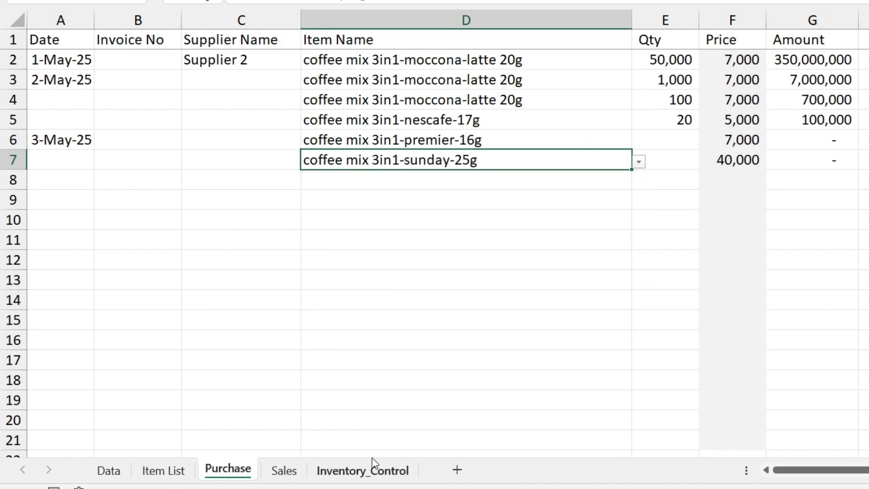
- Look over the item names and the Opening column on the Inventory_Control sheet
click(367, 471)
click(308, 67)
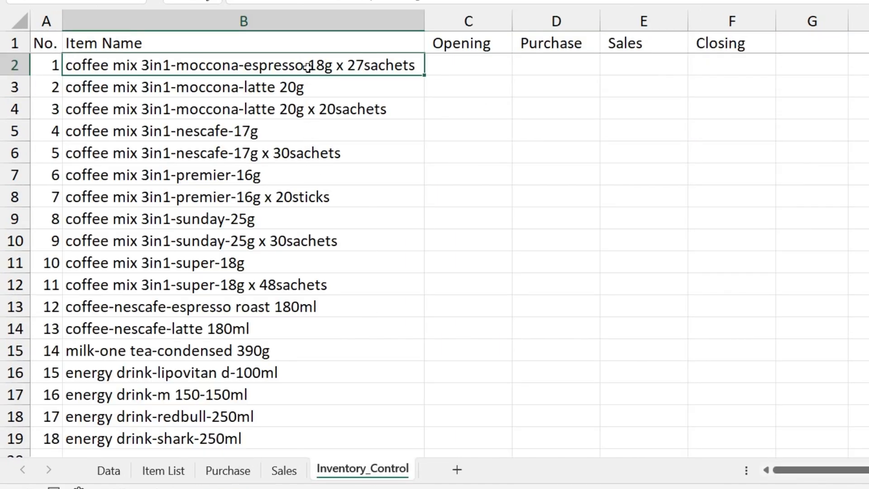
click(276, 215)
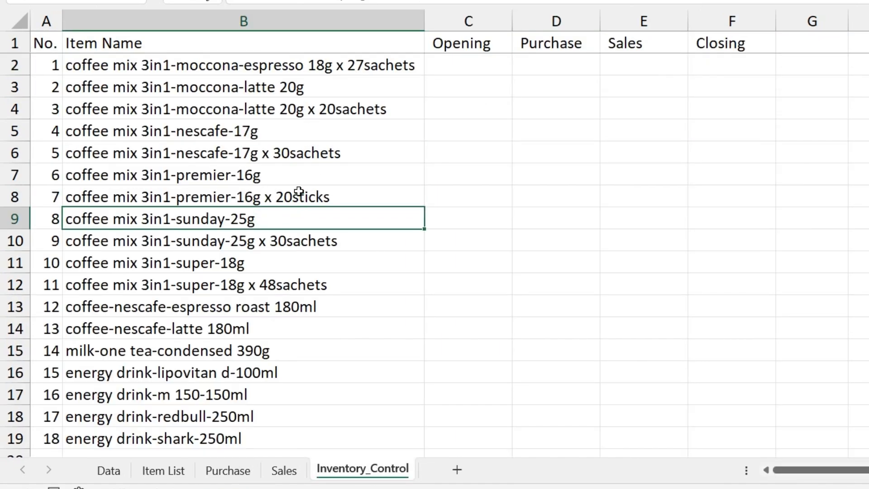
click(302, 175)
click(306, 157)
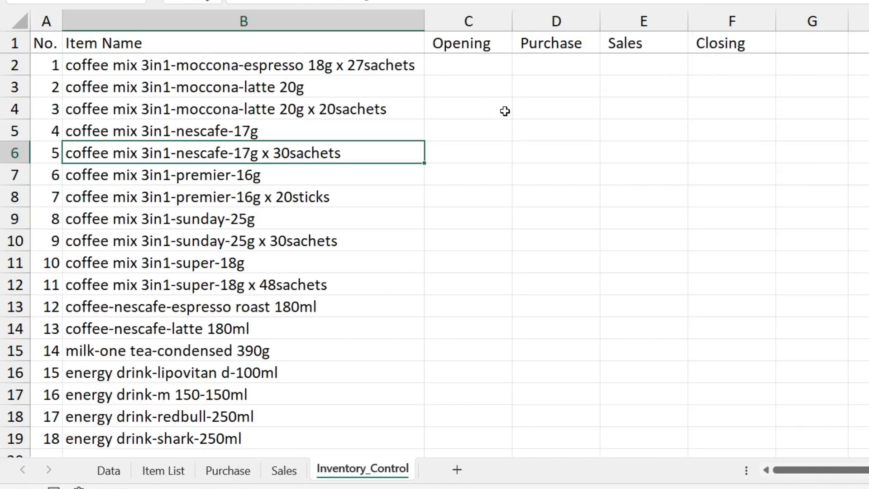
click(492, 63)
- Start a SUMIF formula in cell D2 of Inventory_Control and go to the Purchase sheet for its range
click(553, 68)
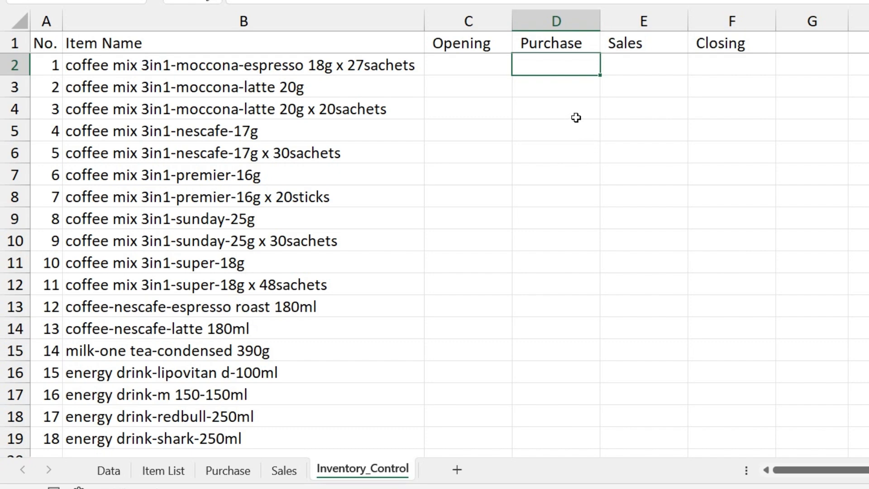
text(=sumif)
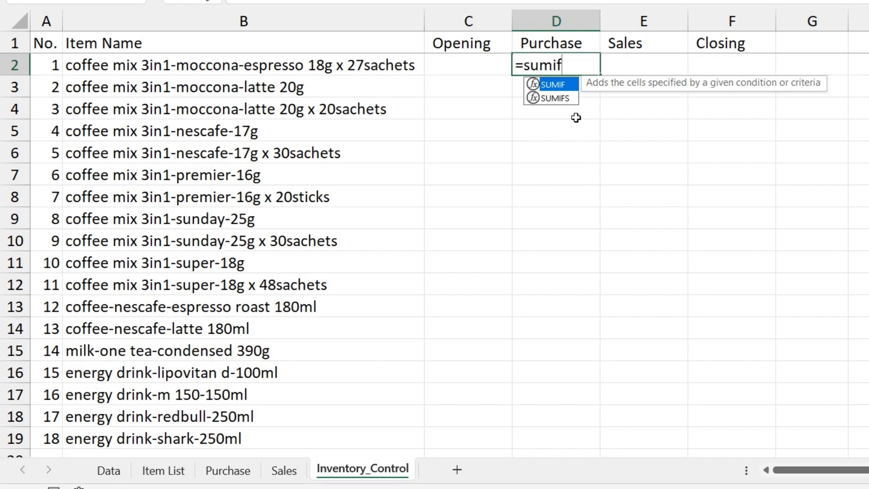
key(Tab)
text(f)
key(Tab)
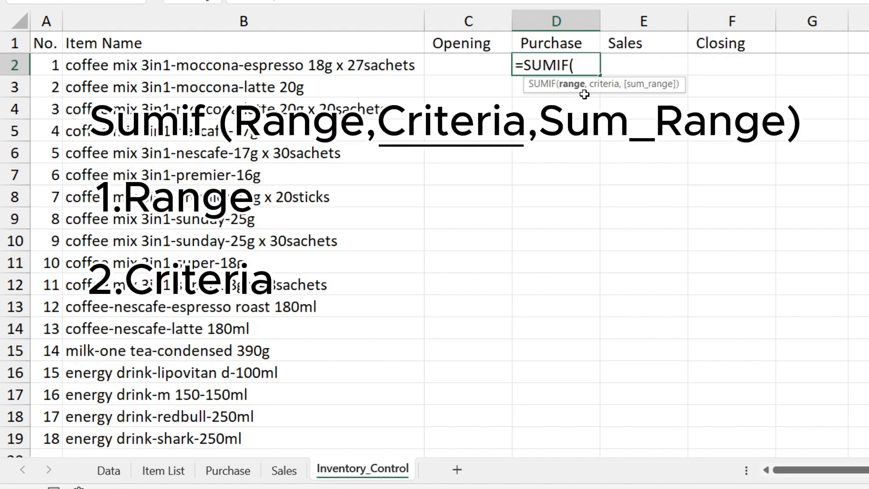
click(228, 470)
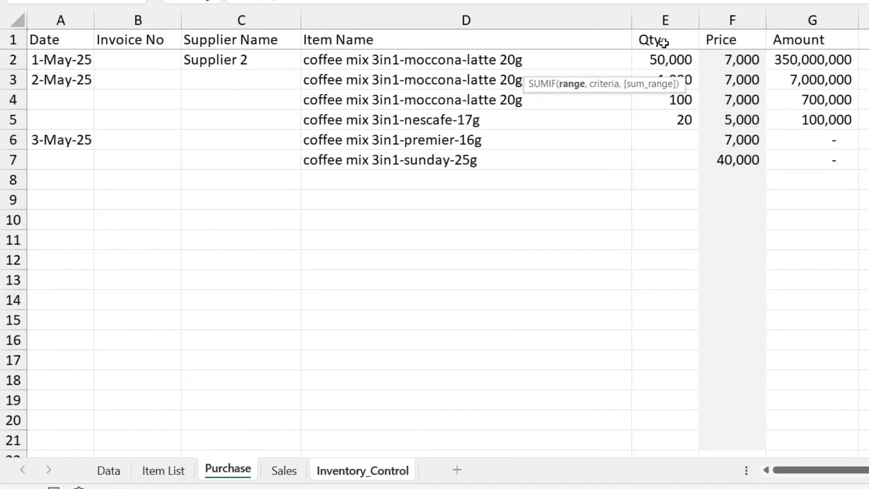
click(392, 481)
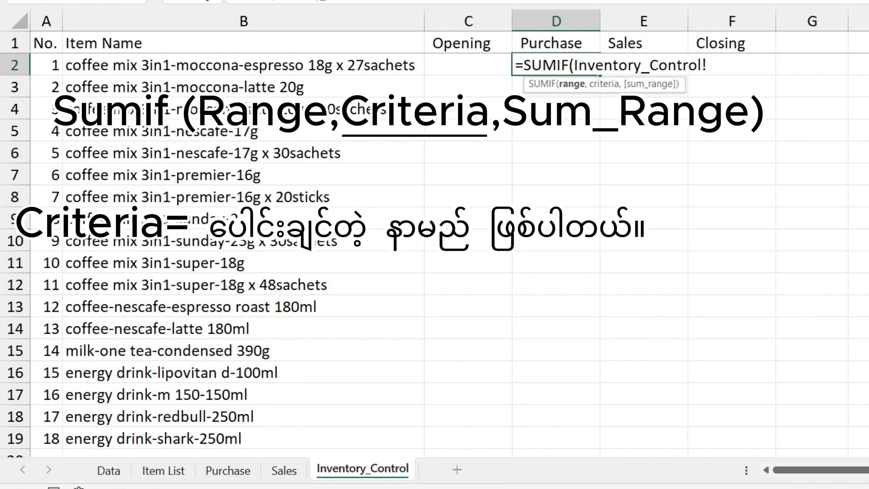
click(228, 471)
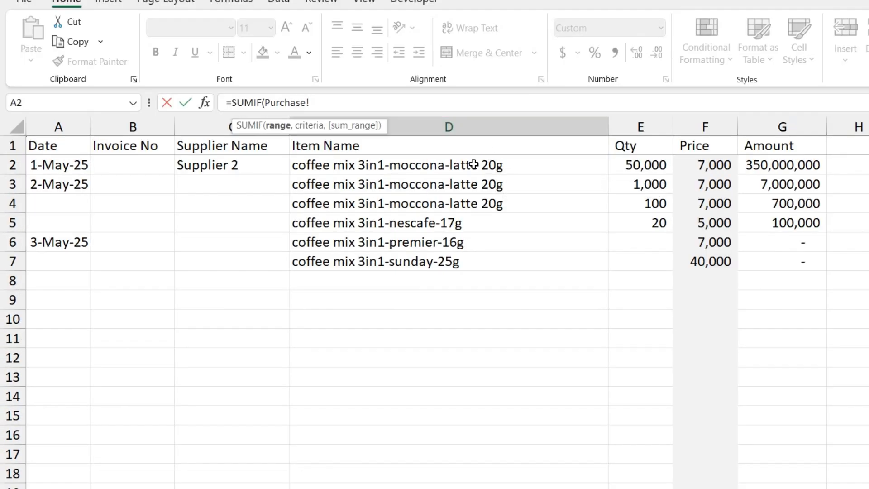
- Try different extents of the Purchase item-name column as the SUMIF range: D:D, D2:D7 and D2:D500
click(483, 125)
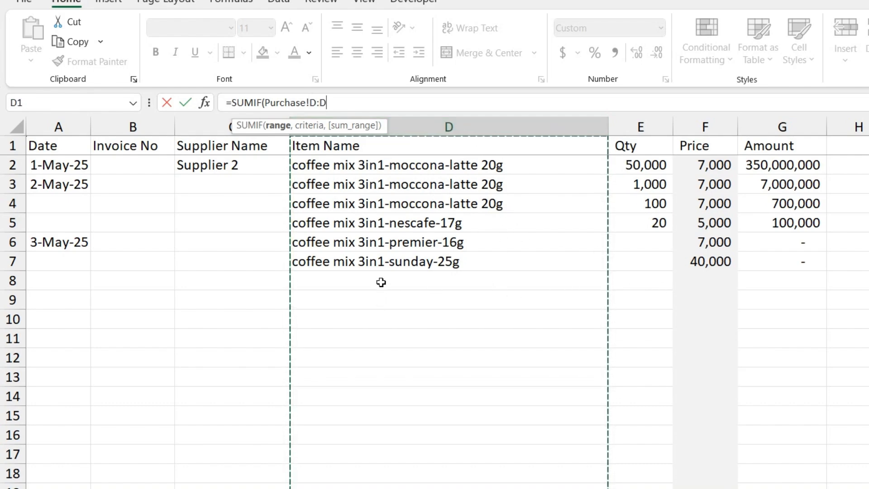
click(384, 301)
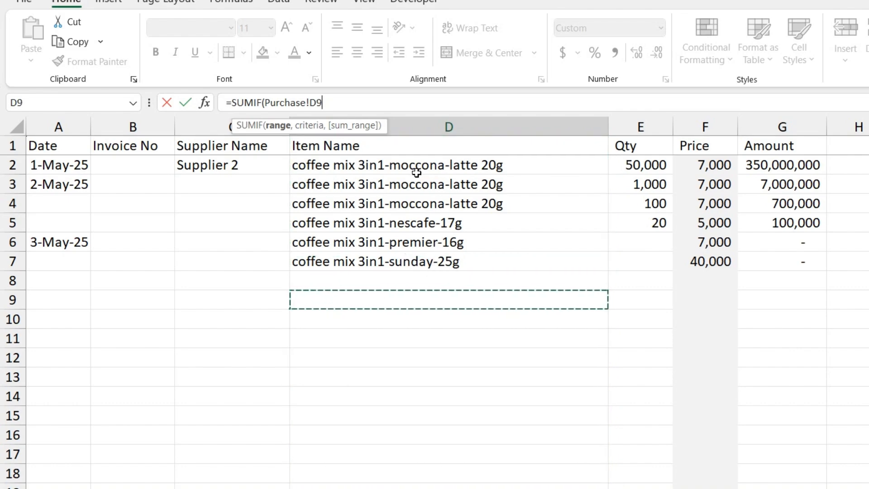
drag(417, 172, 414, 261)
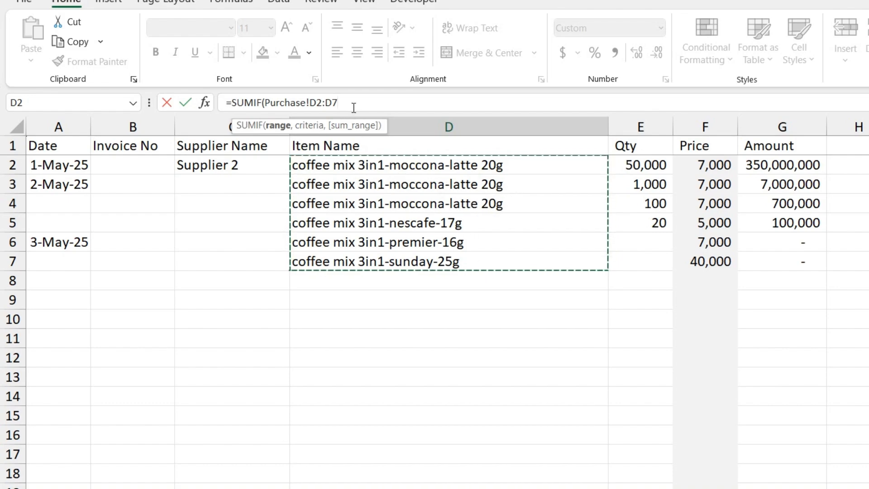
key(BackSpace)
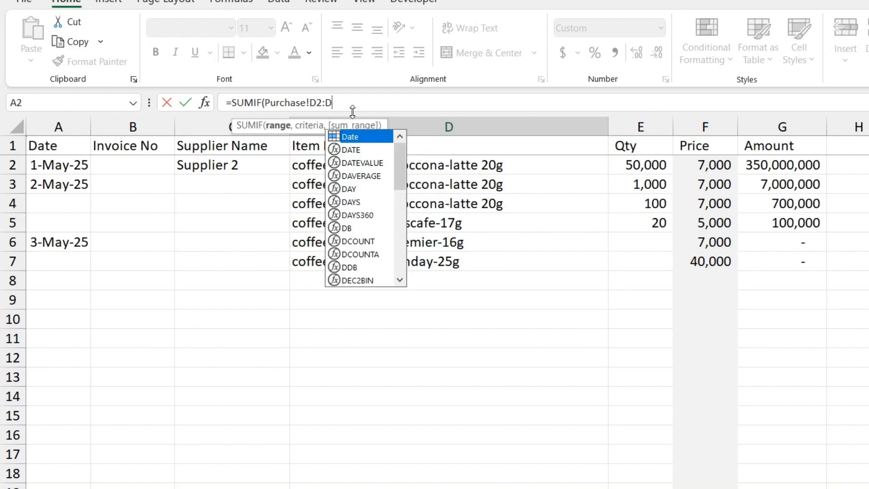
text(500)
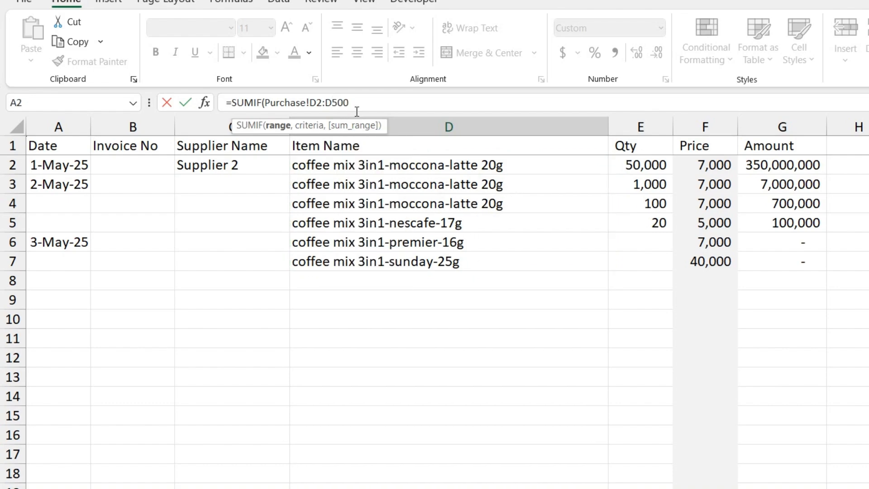
- Use the whole Purchase item-name column D:D as the SUMIF range and Inventory_Control cell B2 as the criteria
click(426, 127)
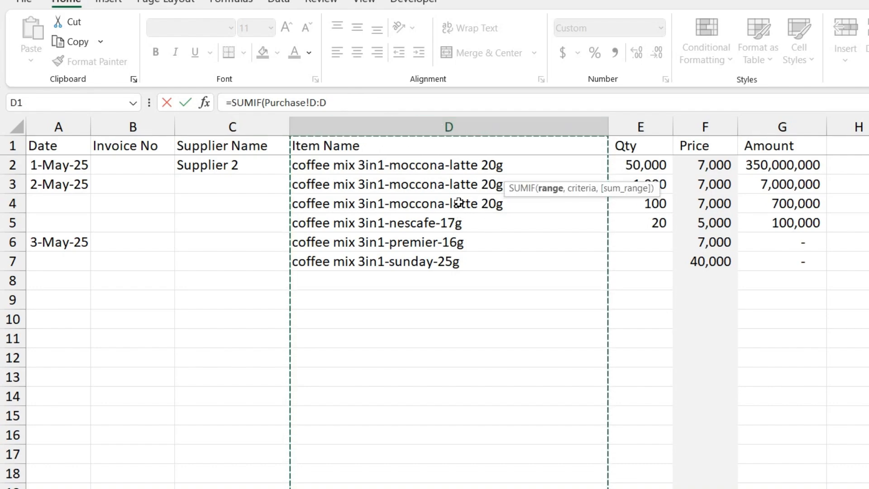
text(,)
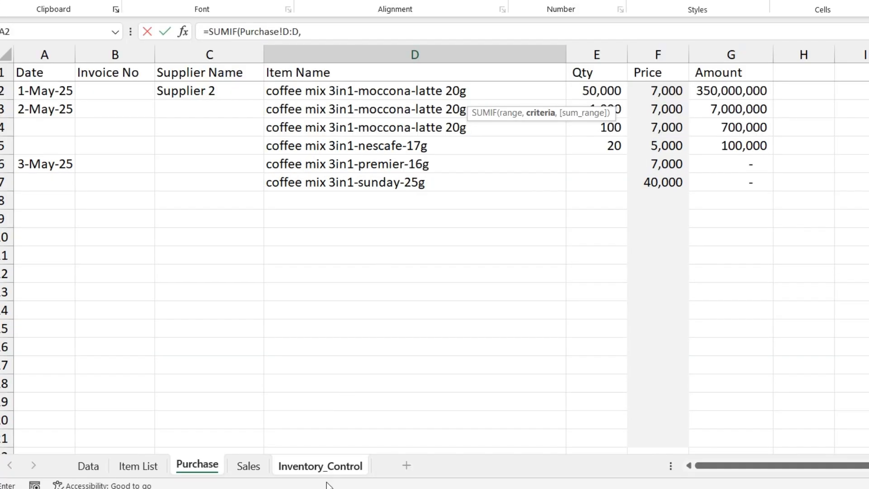
click(329, 469)
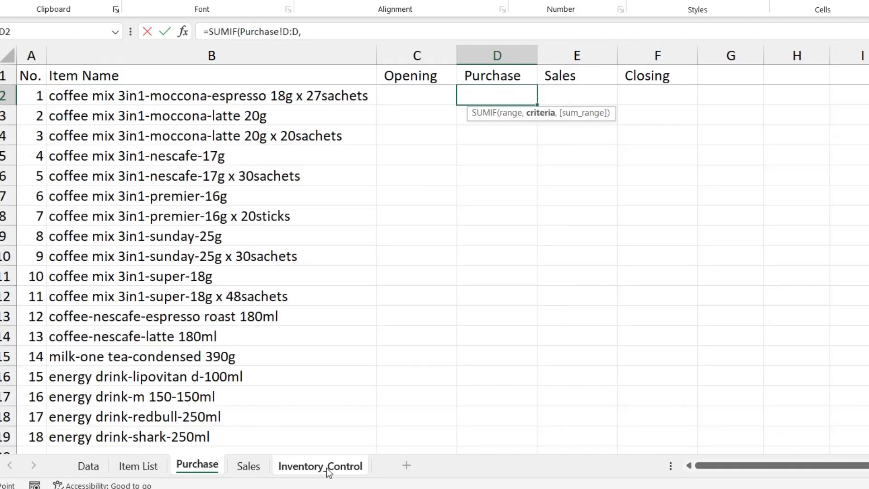
click(162, 96)
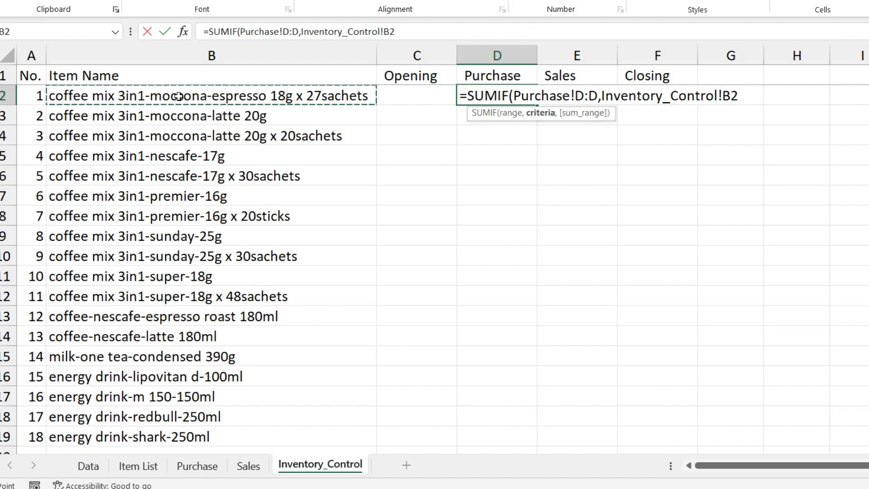
text(,)
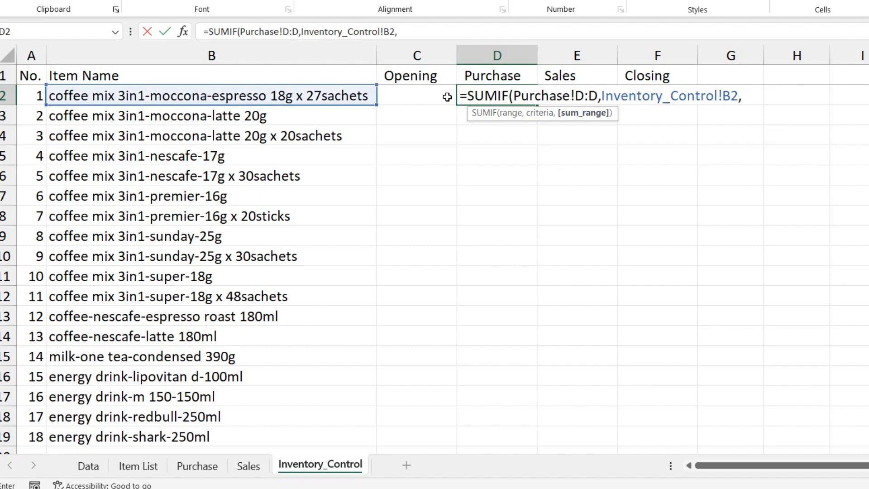
- Set the SUMIF sum range to the Purchase sheet's Qty column E:E and complete the formula
click(197, 466)
click(742, 54)
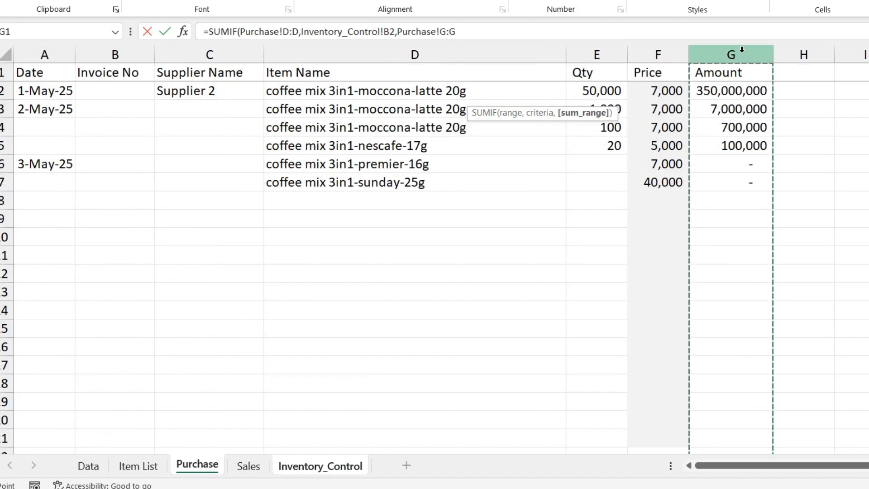
click(596, 54)
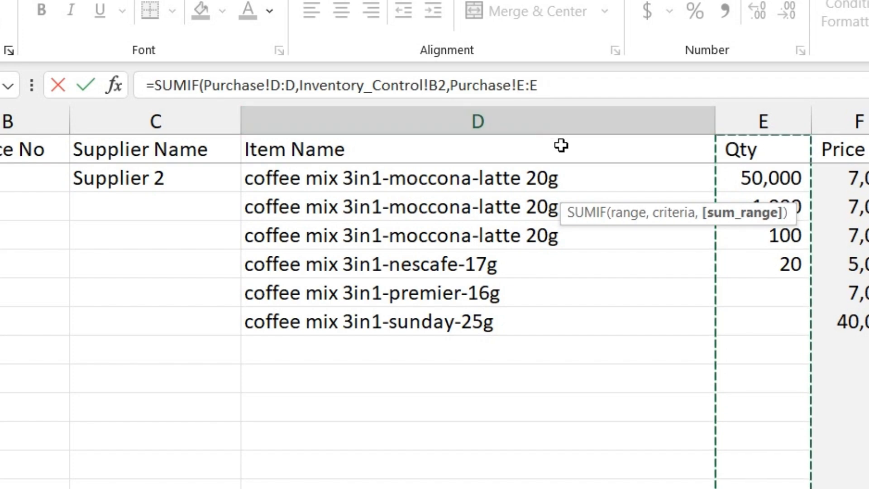
click(567, 122)
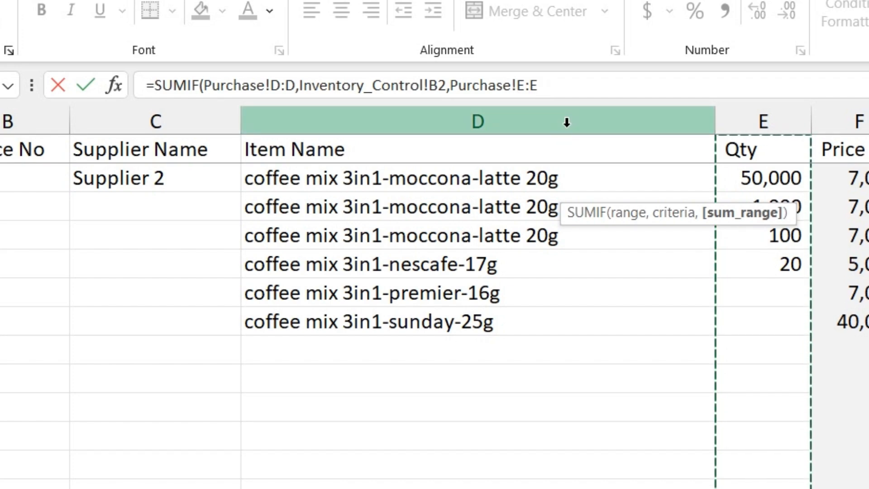
text())
key(Return)
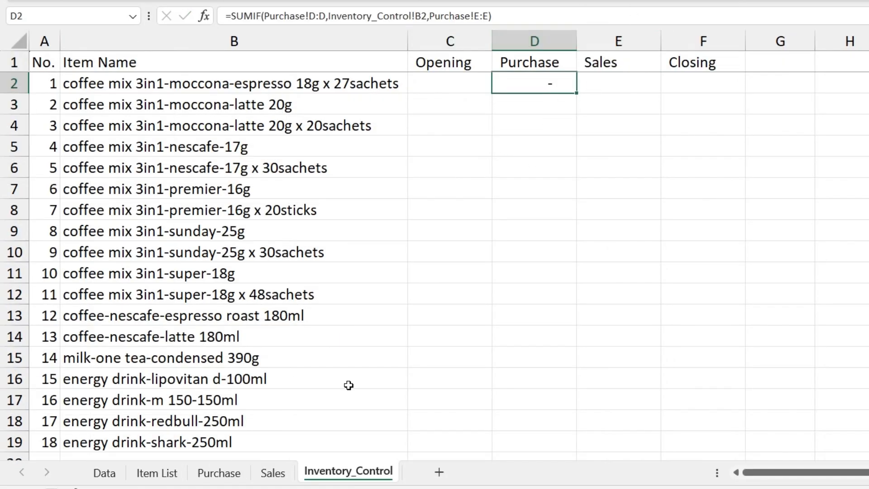
- Change the first purchase row's item to coffee mix 3in1-moccona-espresso 18g x 27sachets and check its total on Inventory_Control
click(219, 473)
click(488, 74)
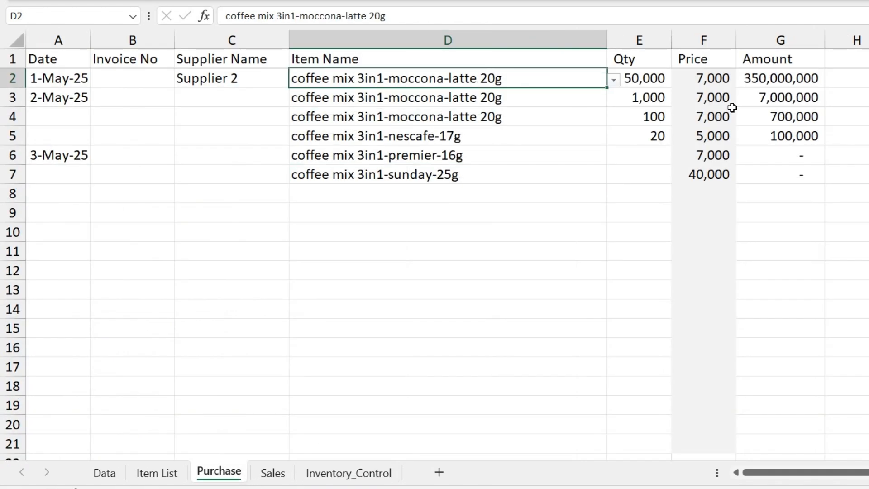
click(619, 79)
click(570, 73)
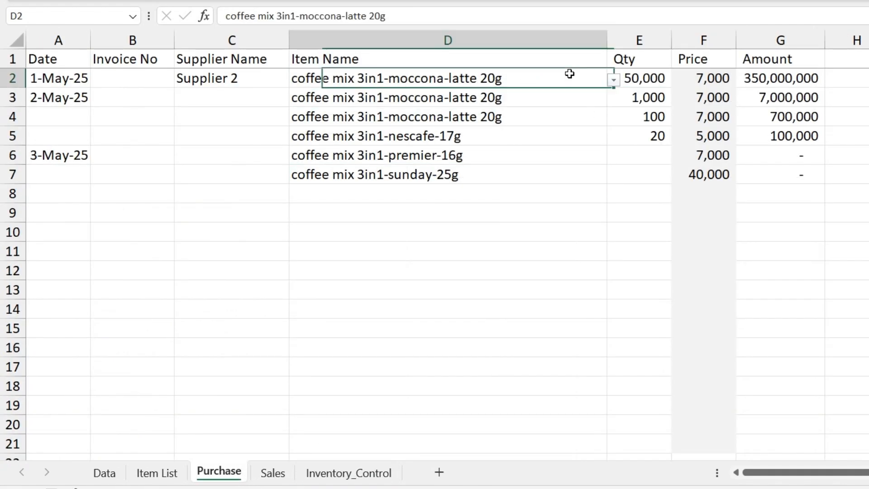
click(617, 80)
click(576, 78)
click(613, 81)
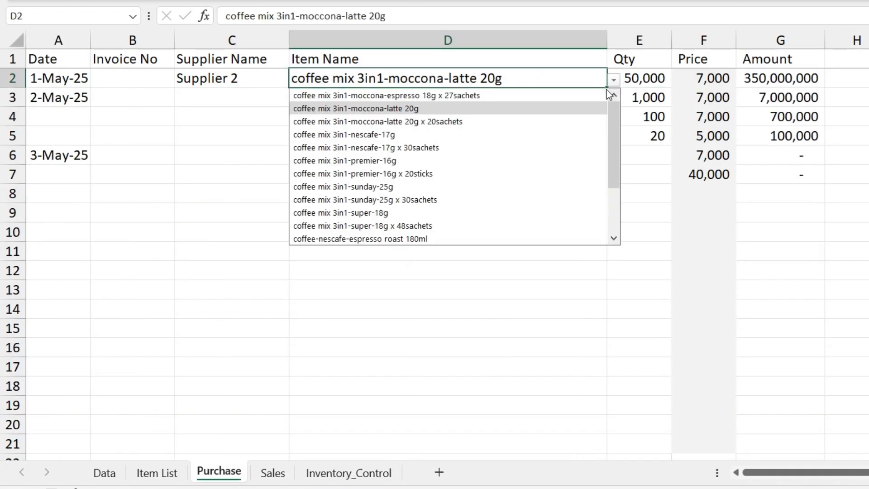
click(568, 95)
click(652, 80)
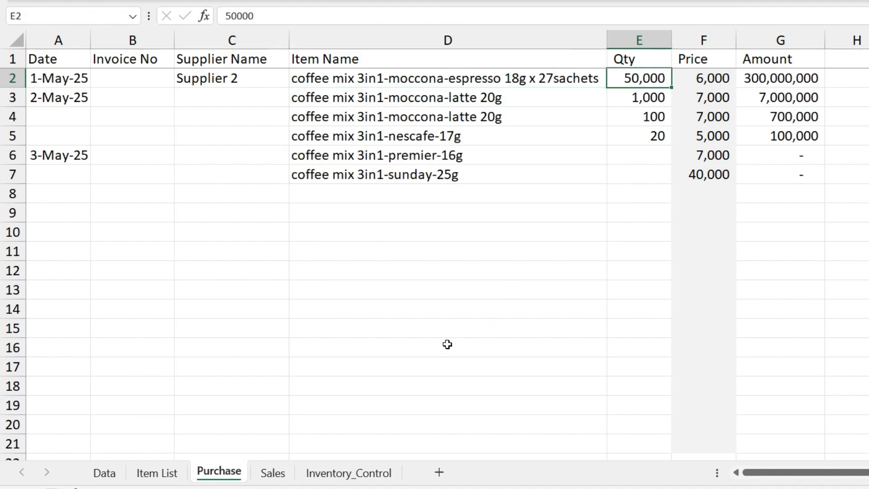
click(349, 474)
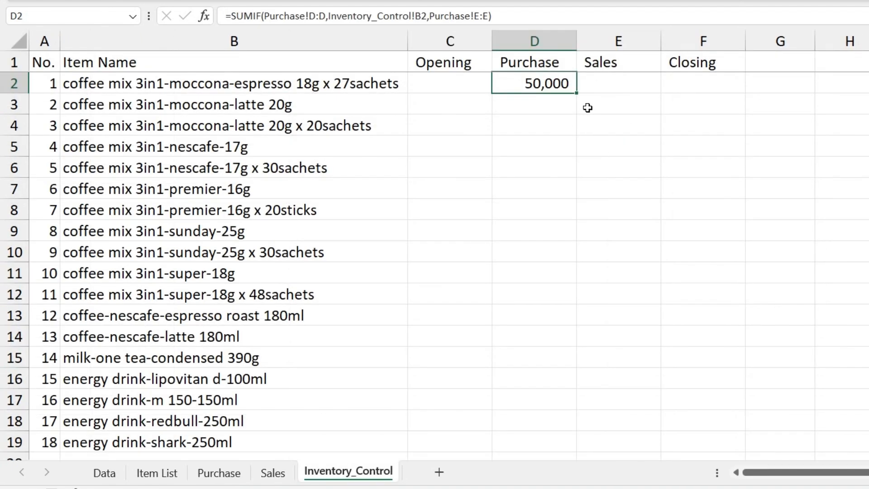
- Fill the item name from D2 into D3 on the Purchase sheet and check the Inventory_Control purchase total again
click(219, 473)
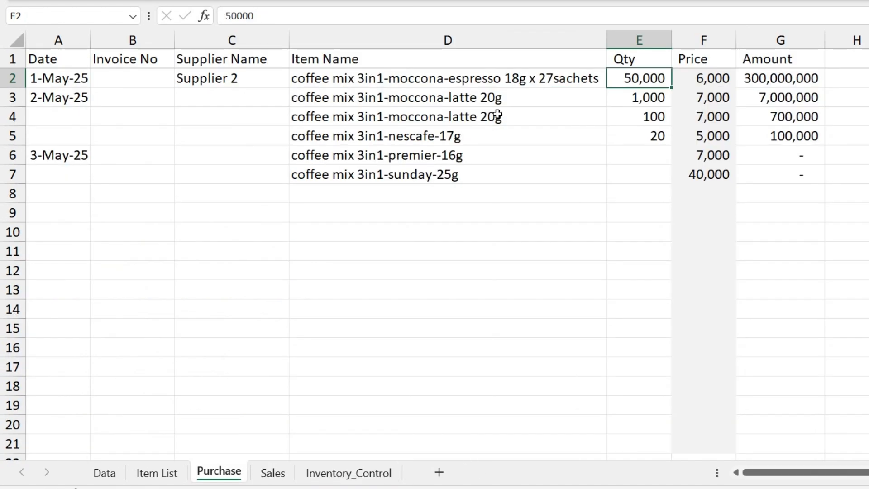
click(463, 105)
key(ctrl+d)
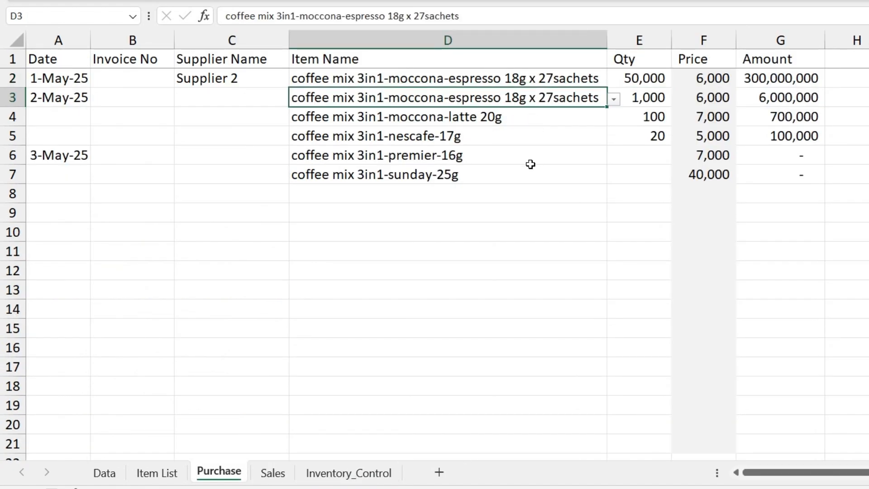
click(637, 99)
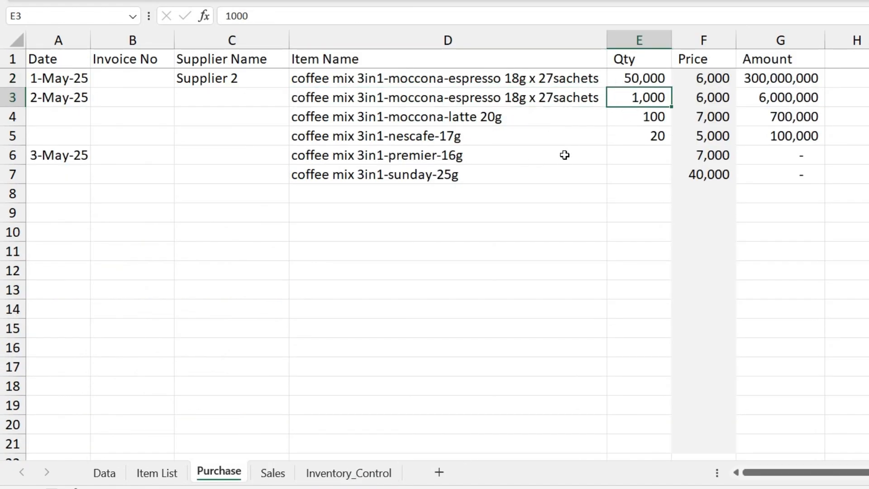
click(349, 473)
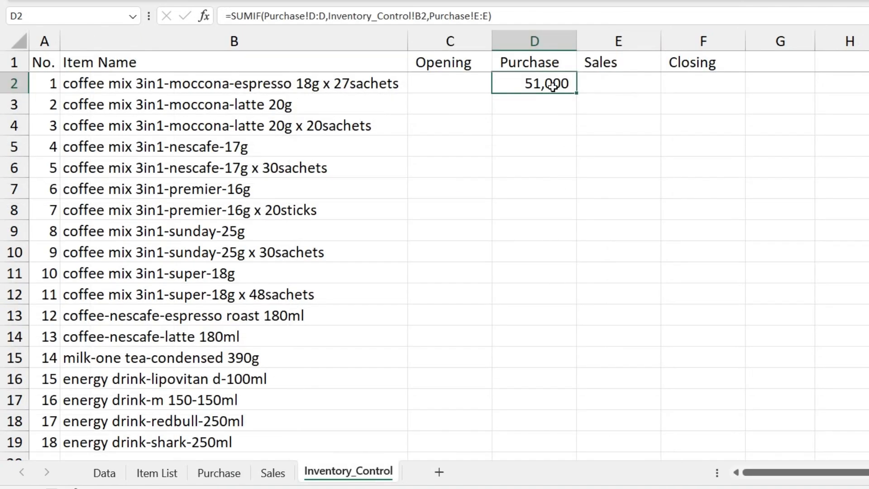
- Copy the item name in D3 of the Purchase sheet and paste it as a value into cell I8
click(219, 473)
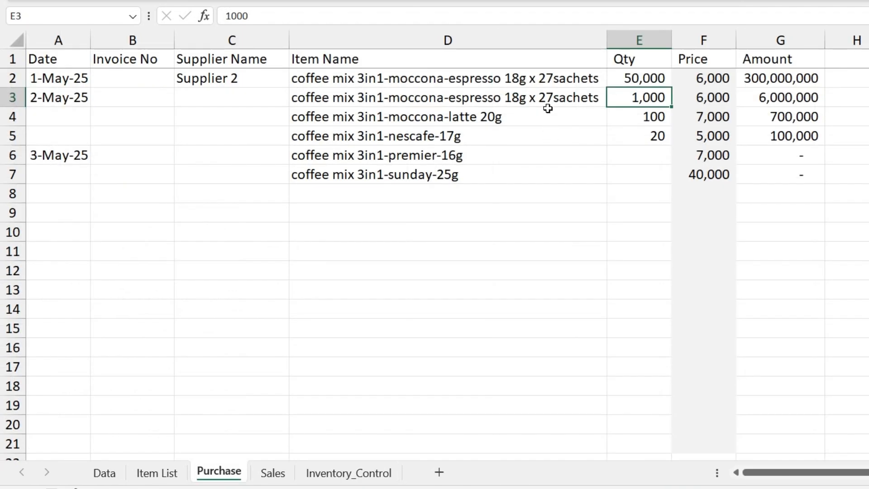
key(Left)
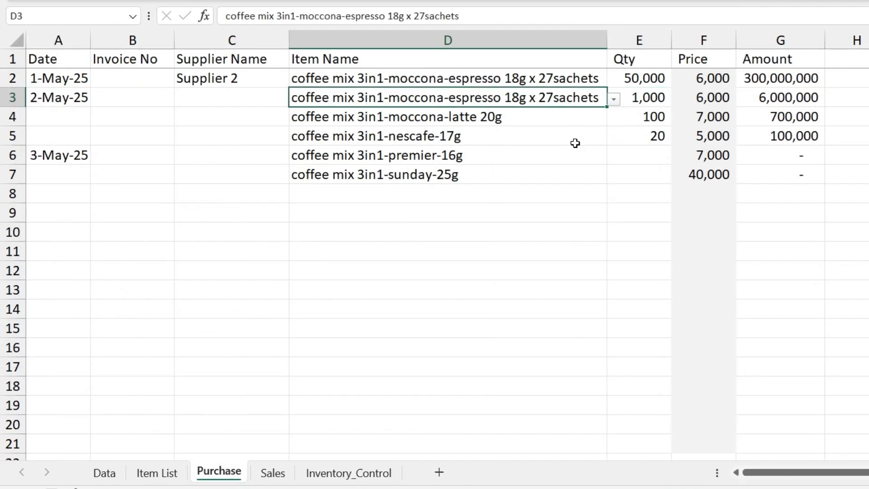
key(ctrl+c)
click(868, 193)
right_click(868, 194)
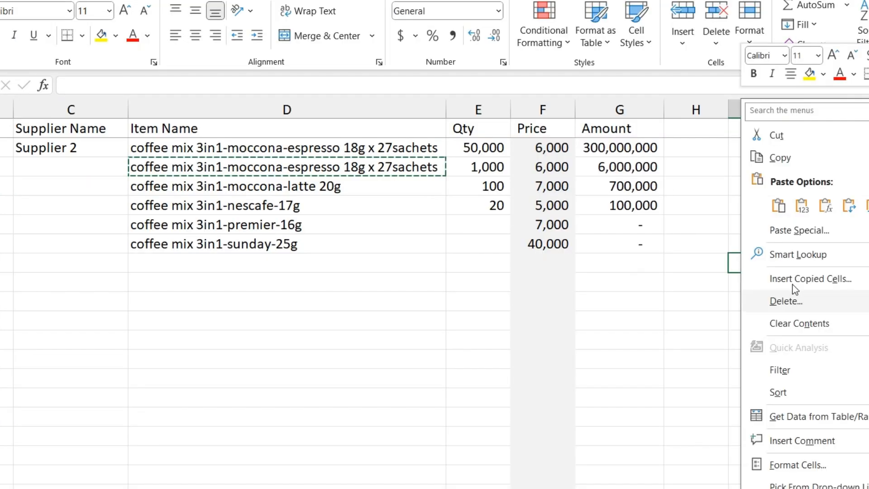
click(802, 207)
key(F2)
text(f)
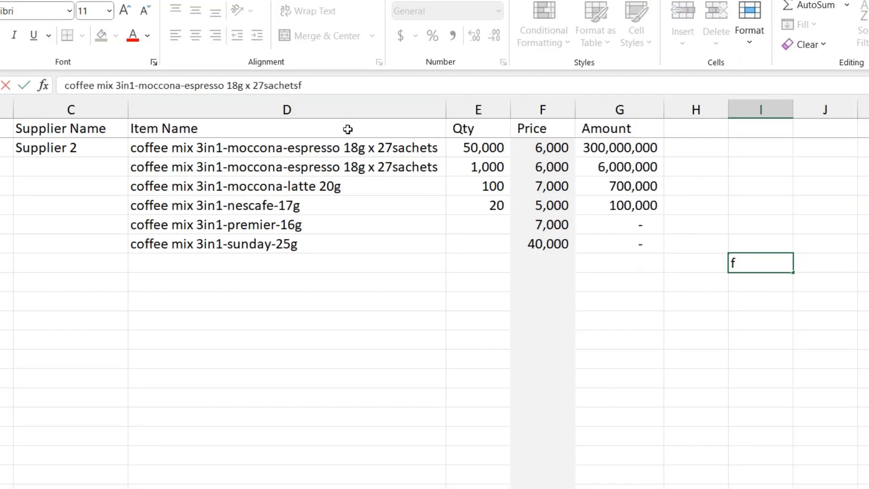
key(BackSpace)
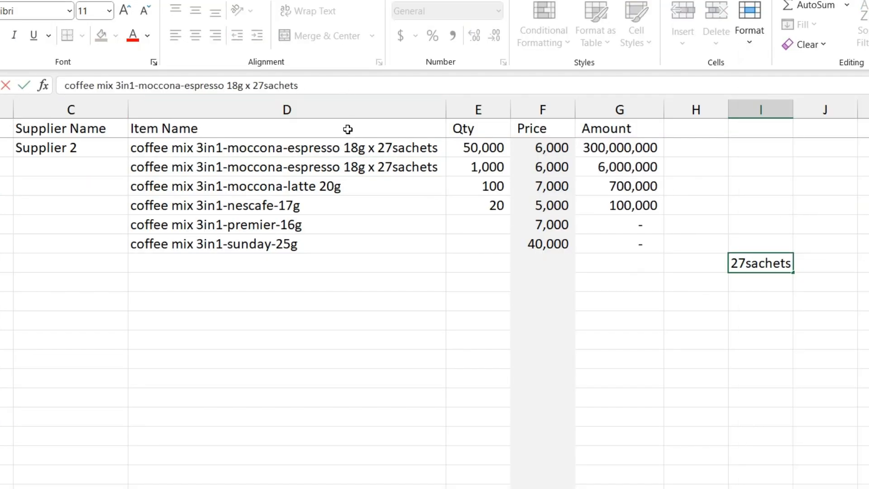
key(Return)
click(755, 262)
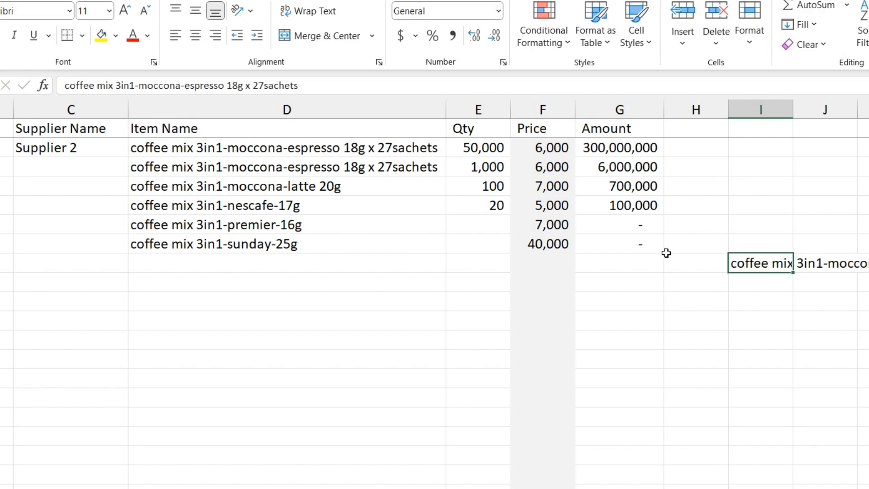
- Copy the item name from I8 into D3 on the Purchase sheet and compare it with D2
key(ctrl+c)
right_click(394, 174)
click(455, 182)
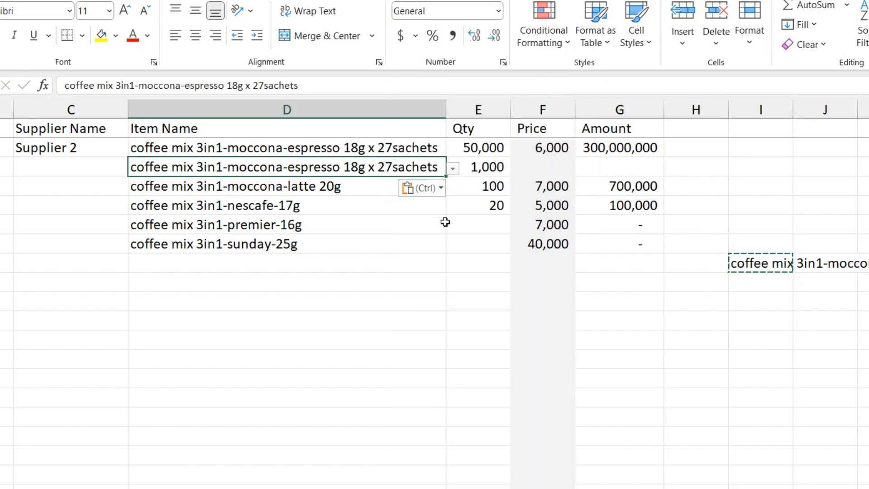
key(Escape)
click(283, 150)
click(303, 169)
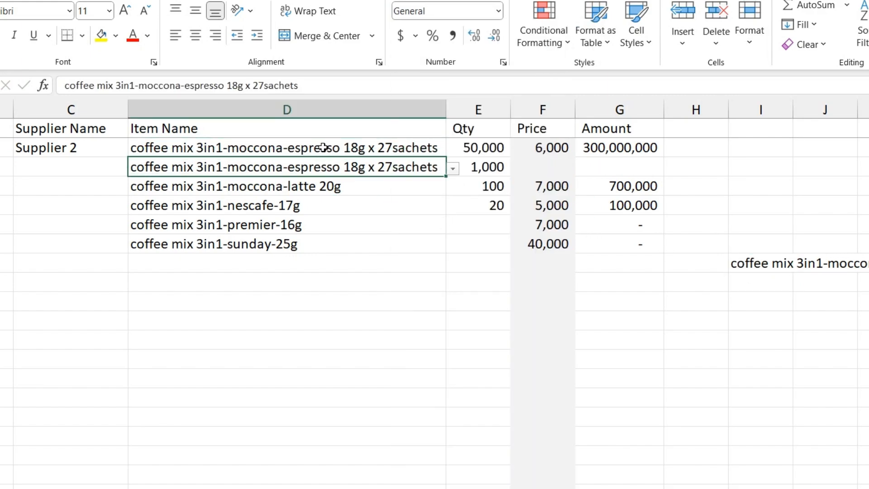
click(321, 149)
click(338, 167)
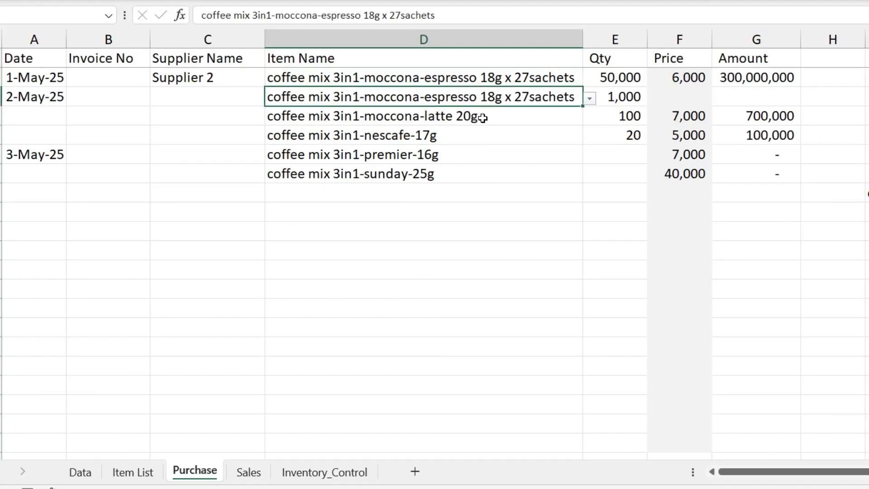
- Check the first item's purchase total and its SUMIF formula on Inventory_Control
click(335, 479)
click(547, 105)
click(542, 82)
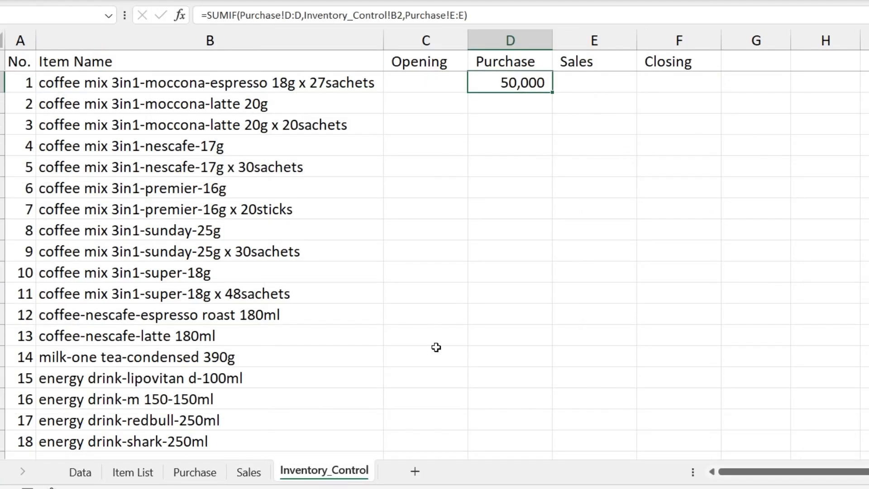
- Compare the item names in D2 and D3 on the Purchase sheet, inspecting each cell's content
click(199, 475)
click(539, 94)
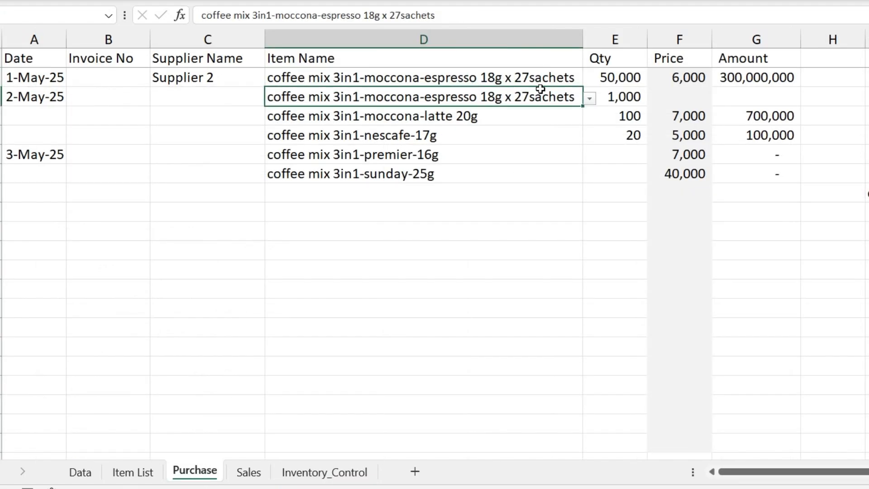
key(Up)
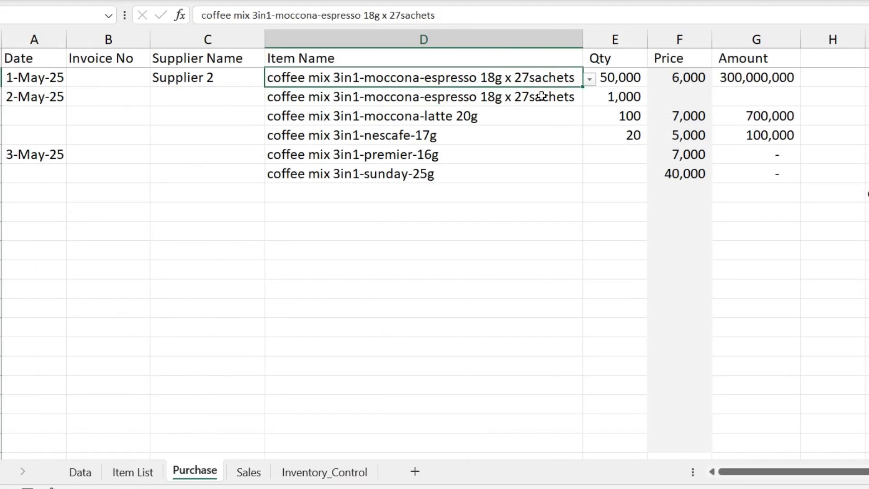
click(560, 102)
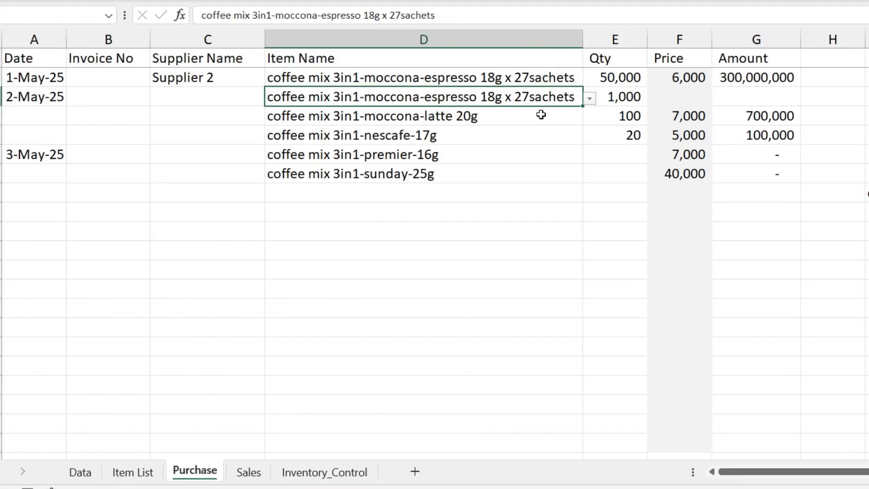
key(F2)
click(557, 83)
key(F2)
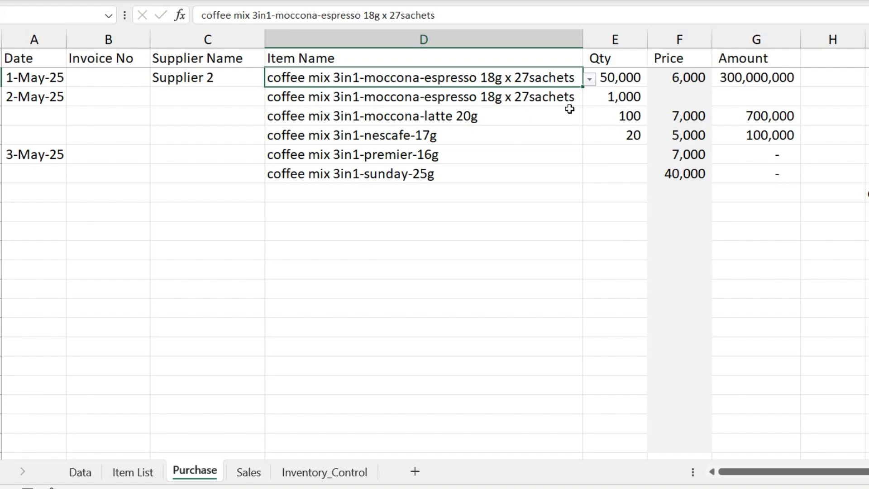
- Reselect coffee mix 3in1-moccona-espresso 18g x 27sachets for D3 from its validation choices and check the purchase total on Inventory_Control
click(568, 99)
click(591, 99)
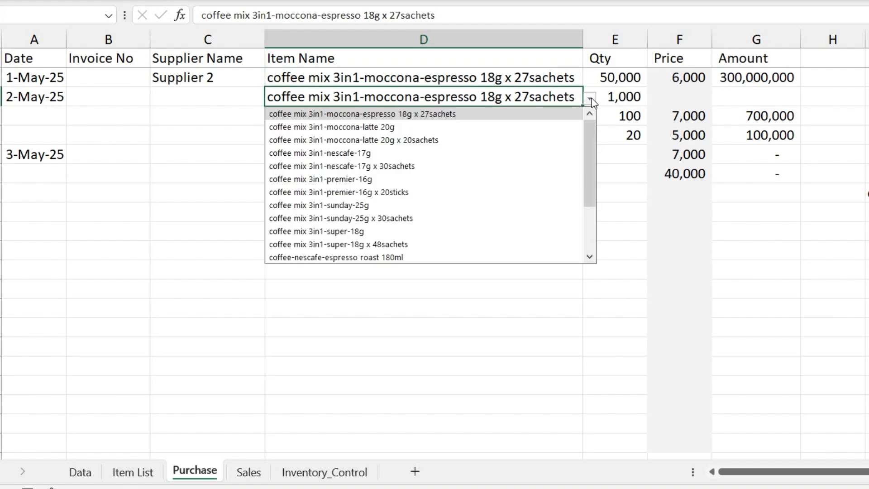
click(545, 114)
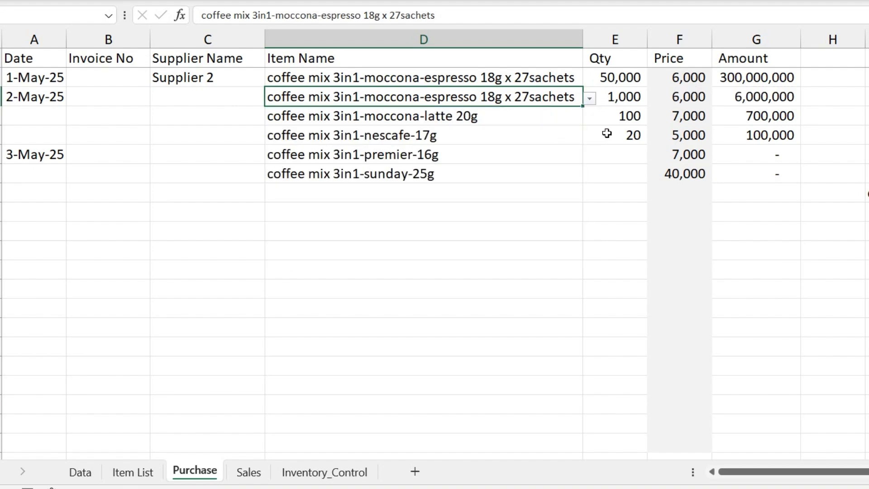
click(296, 478)
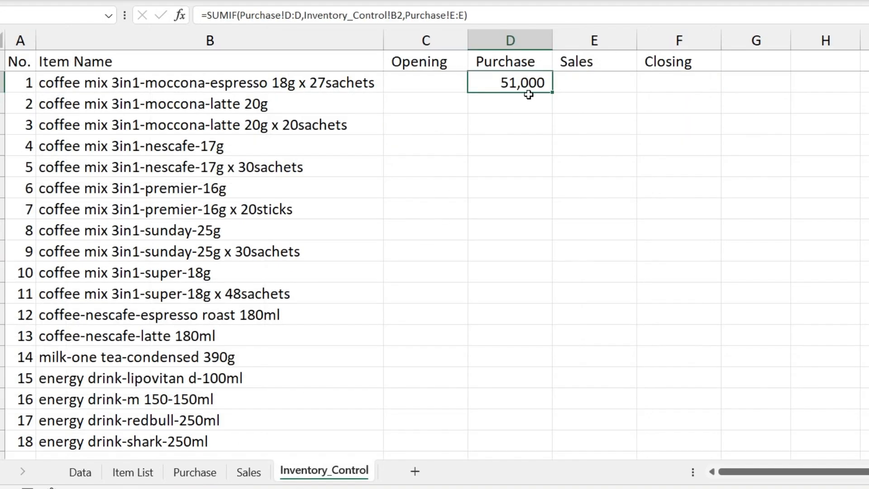
click(195, 472)
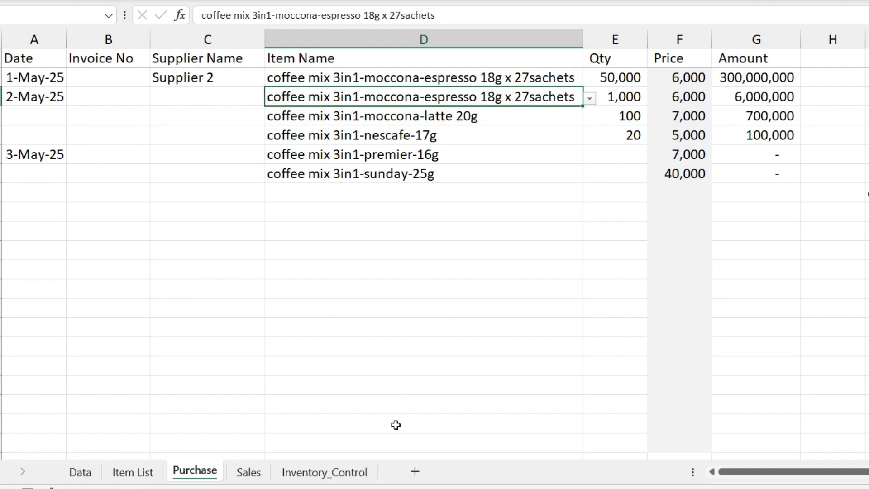
- Fill the Inventory_Control Purchase SUMIF formula from D2 down to item 18 and inspect the copied formula for item 6
click(324, 473)
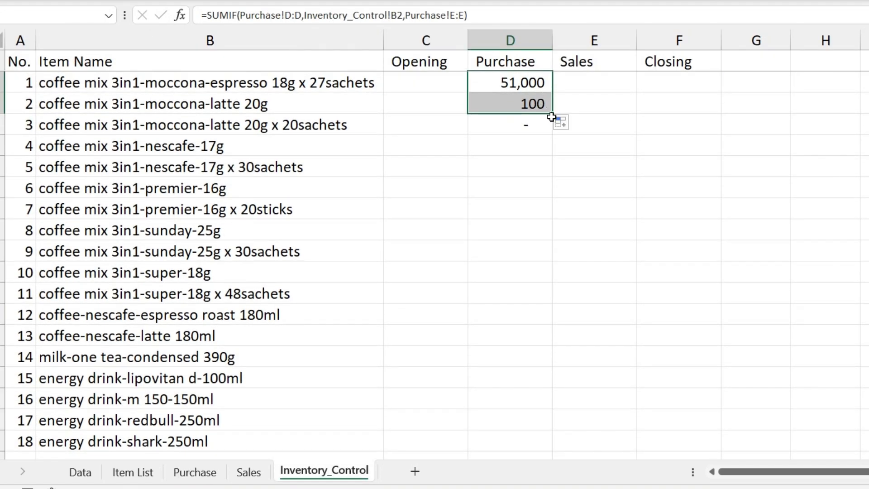
drag(552, 144, 497, 349)
scroll(498, 320, up, 2)
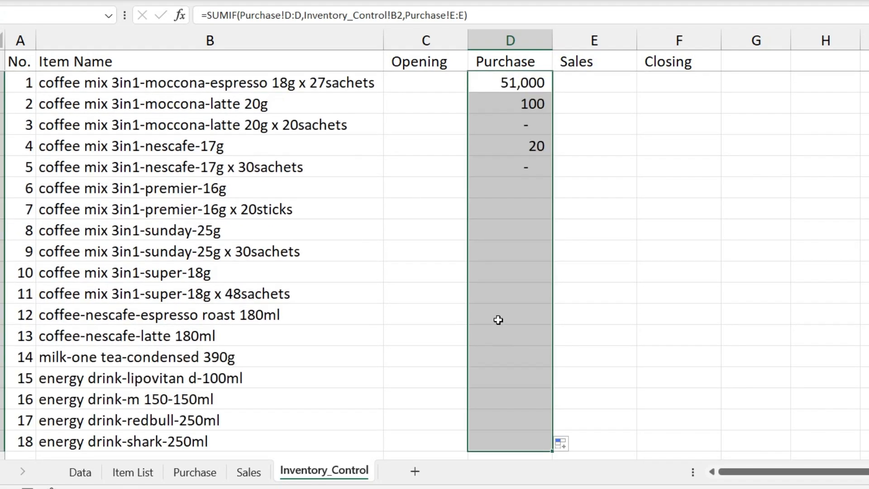
click(521, 167)
double_click(528, 188)
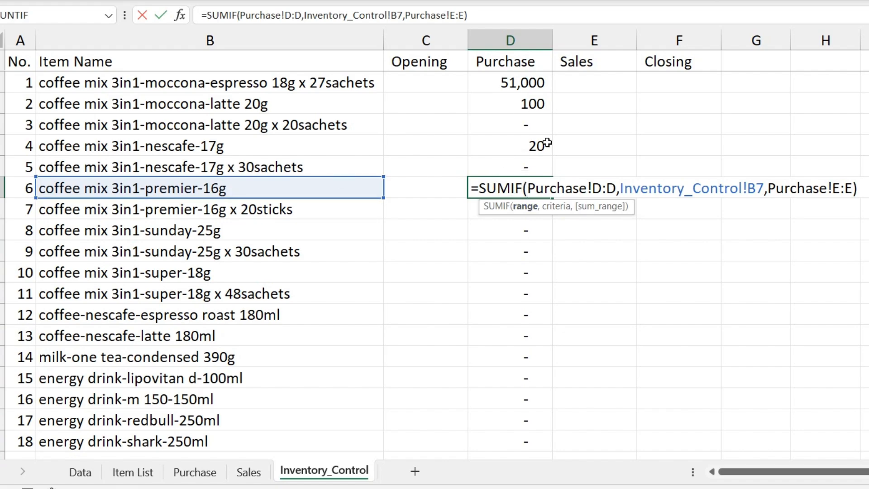
key(Escape)
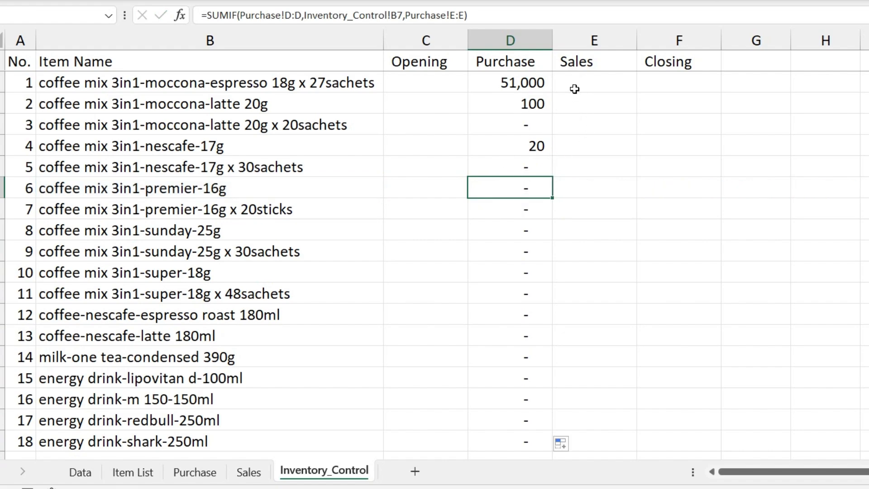
- Start a SUMIF formula in Sales cell E2 of Inventory_Control, using the Sales sheet's Item Name column D:D as the range
click(611, 90)
text(=)
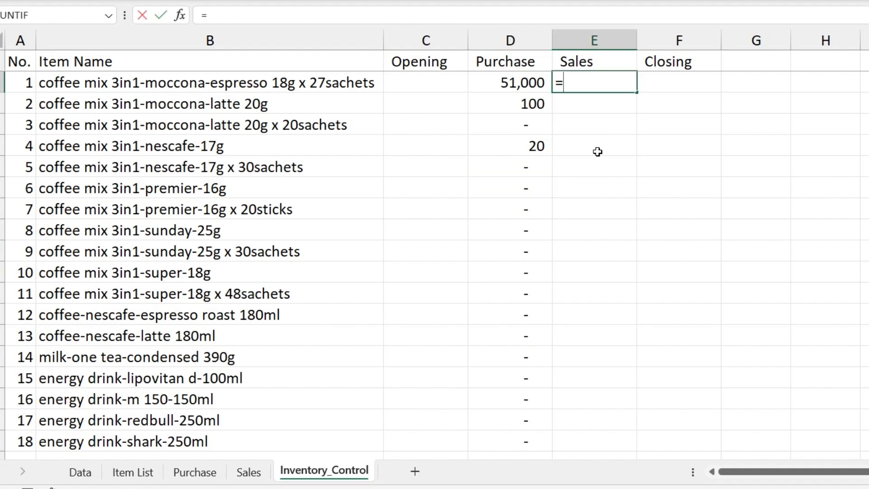
text(sumi)
key(Tab)
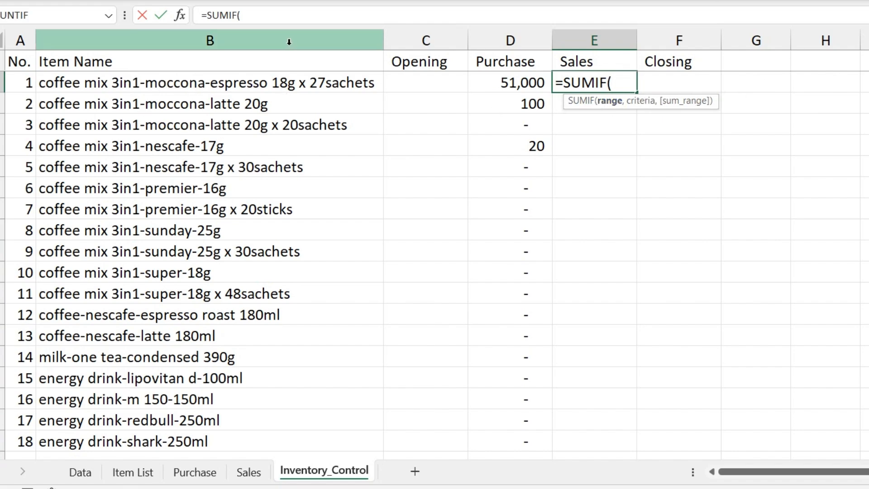
click(249, 474)
click(369, 39)
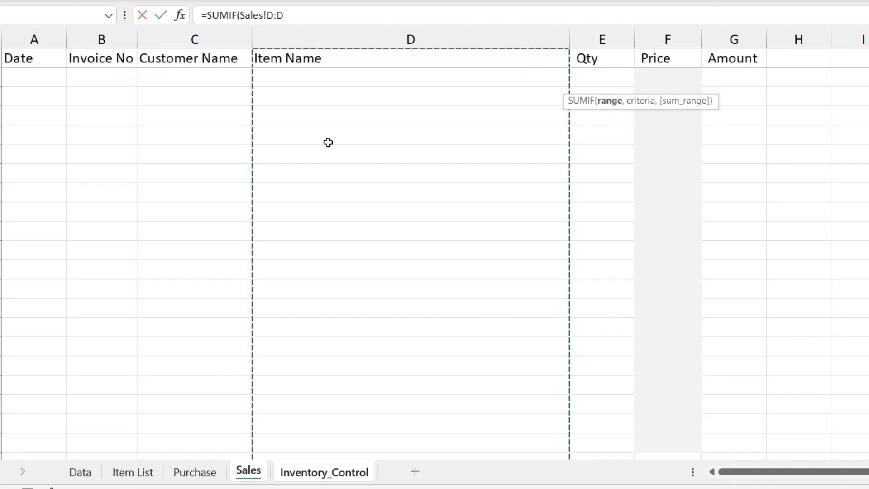
text(,)
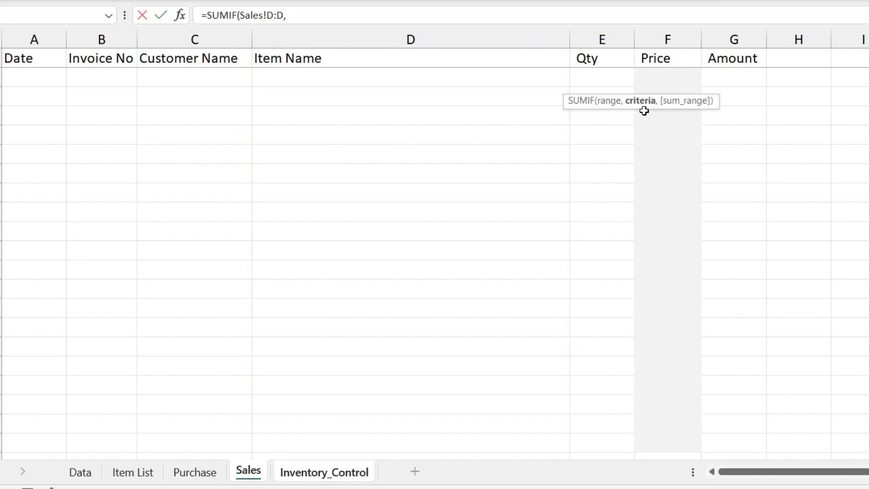
- Set the SUMIF criteria to Inventory_Control!B2 and the sum range to the Sales sheet's Qty column E:E, and complete the formula
click(337, 479)
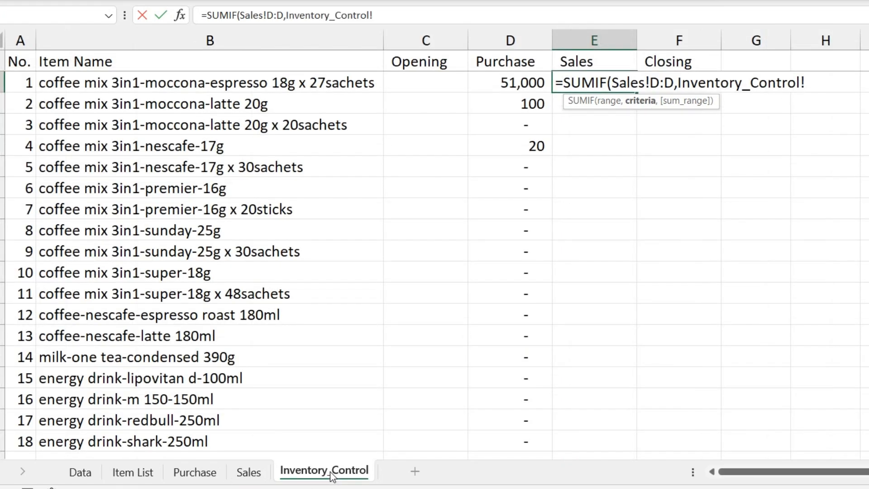
click(289, 83)
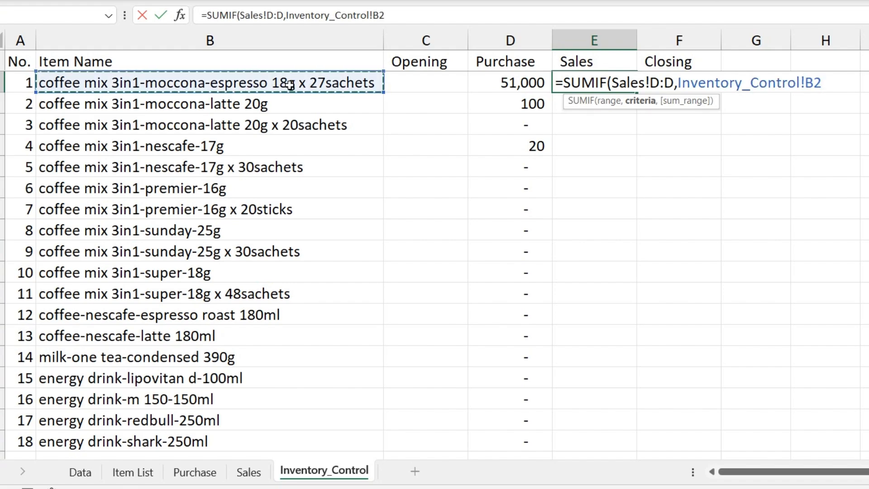
text(,)
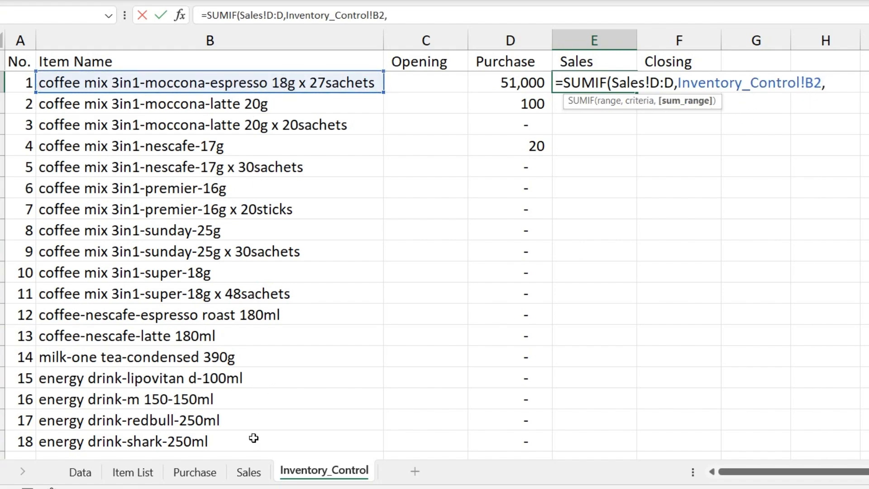
click(248, 472)
click(620, 40)
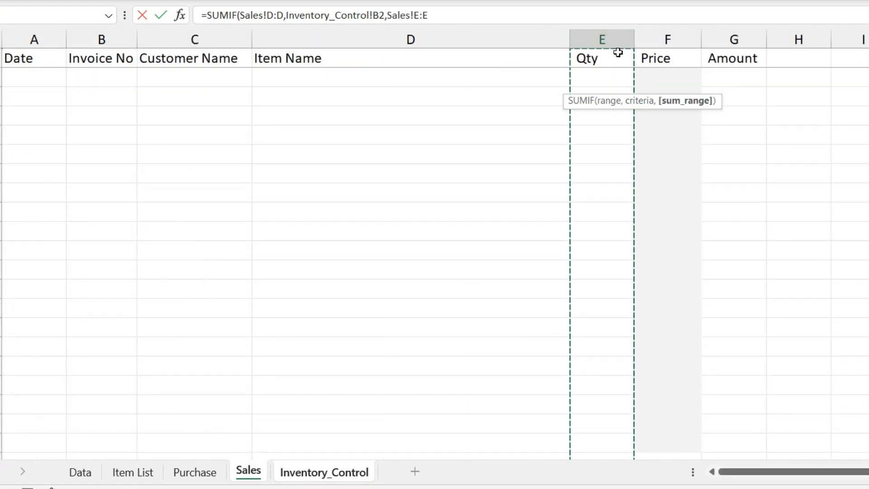
text())
key(Return)
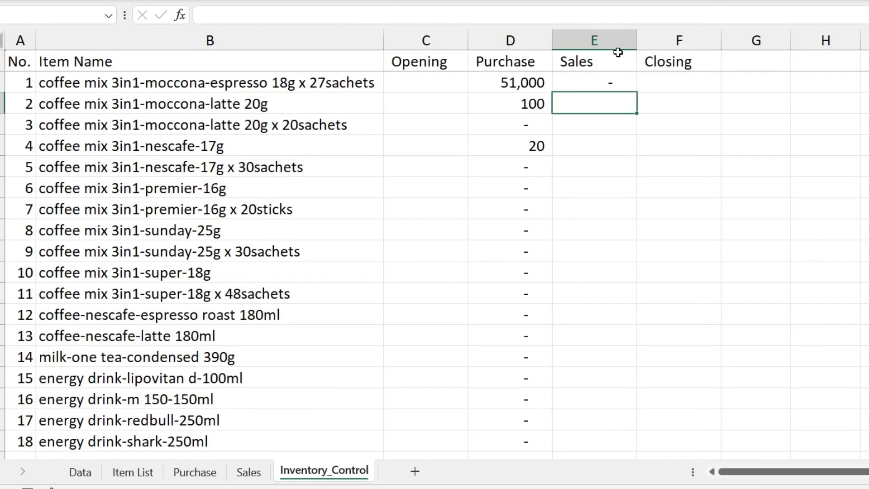
- Fill the Sales SUMIF formula from E2 down to item 12 and inspect the copied formula for item 6
click(611, 89)
drag(637, 93, 636, 320)
click(615, 186)
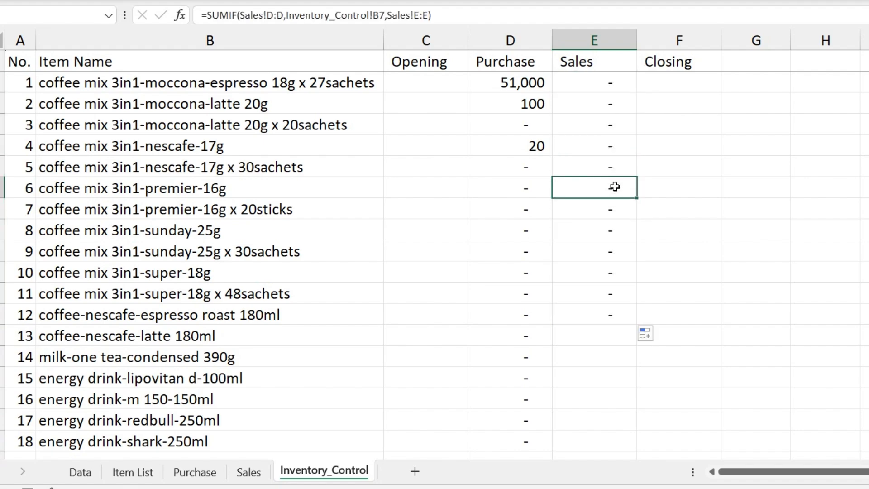
double_click(615, 186)
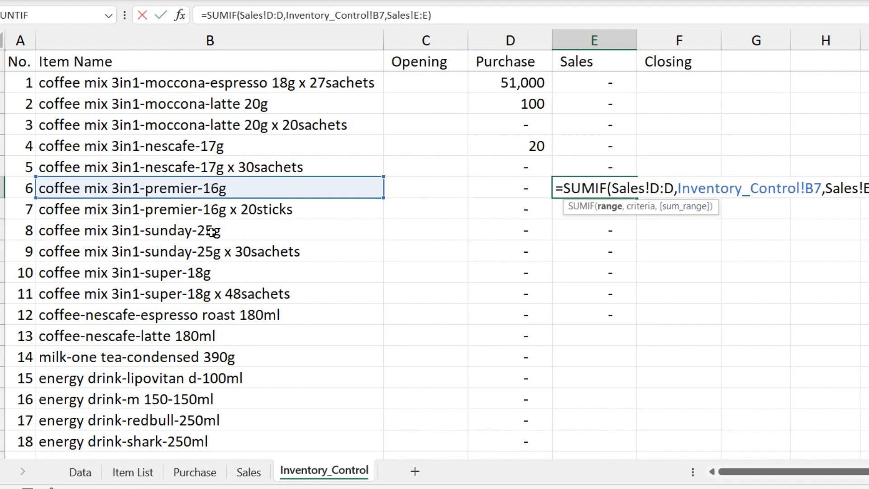
key(Escape)
- Examine the Sales formulas for items 1 and 7 to compare their SUMIF references
click(610, 82)
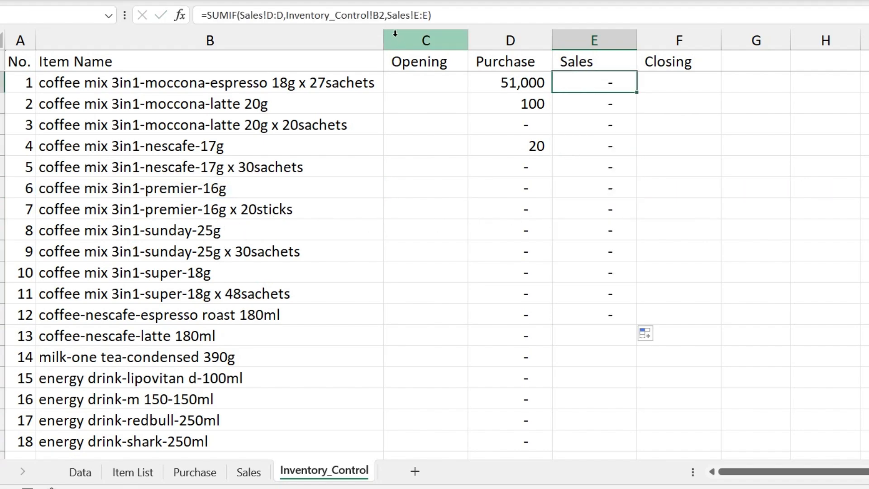
click(617, 116)
double_click(604, 218)
double_click(604, 212)
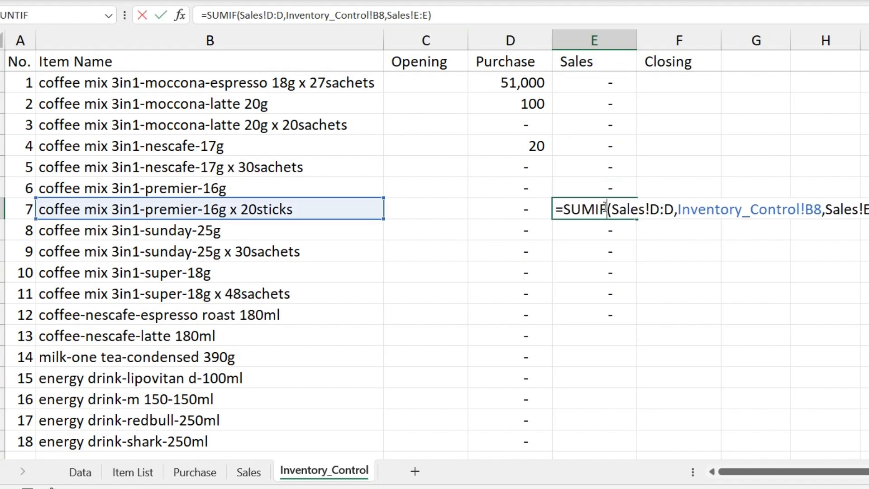
key(Escape)
click(605, 86)
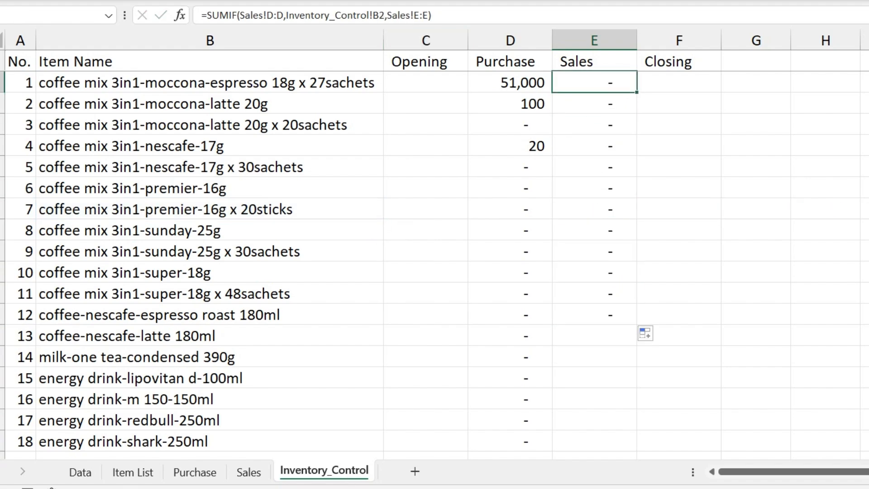
- Enter coffee mix 3in1-moccona-espresso 18g x 27sachets with quantity 1000 in the Sales sheet's first row and check its Inventory_Control sales total
click(249, 472)
click(357, 81)
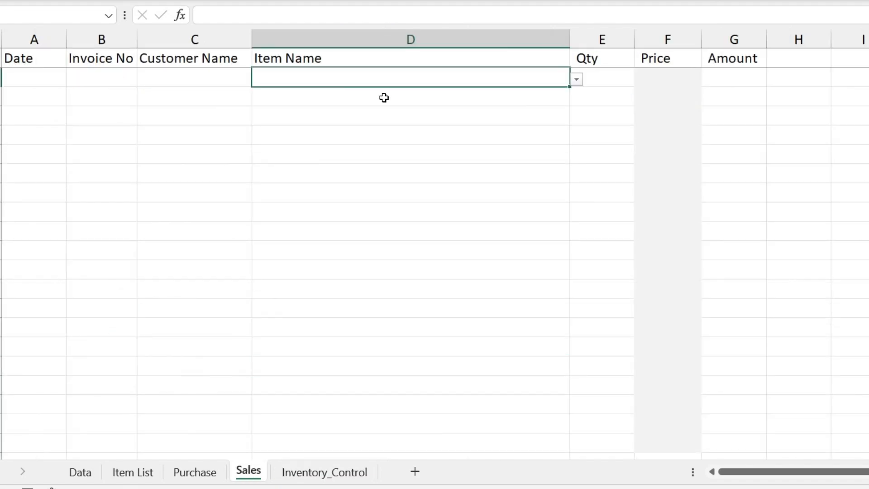
click(577, 81)
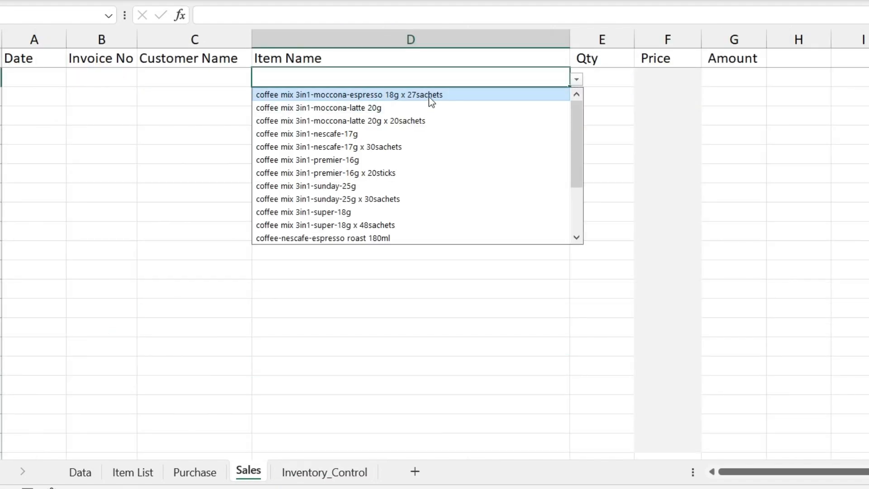
click(431, 95)
click(606, 75)
text(1000)
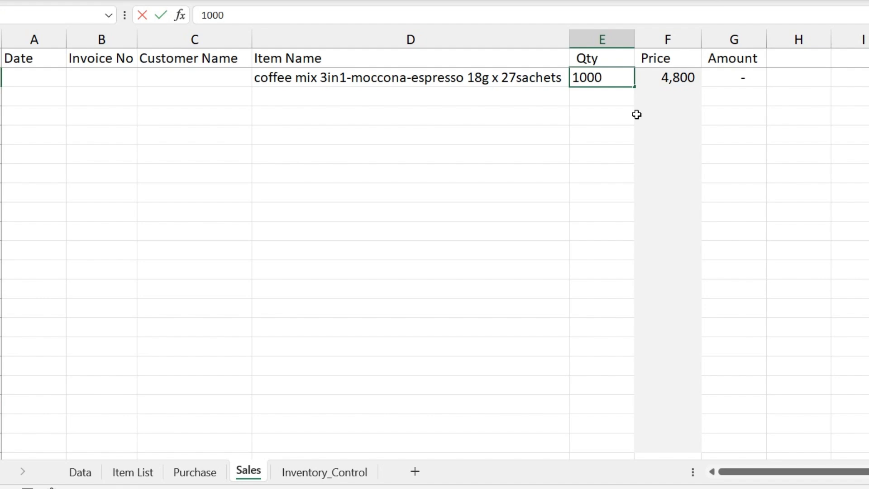
key(Return)
key(ctrl+Page_Down)
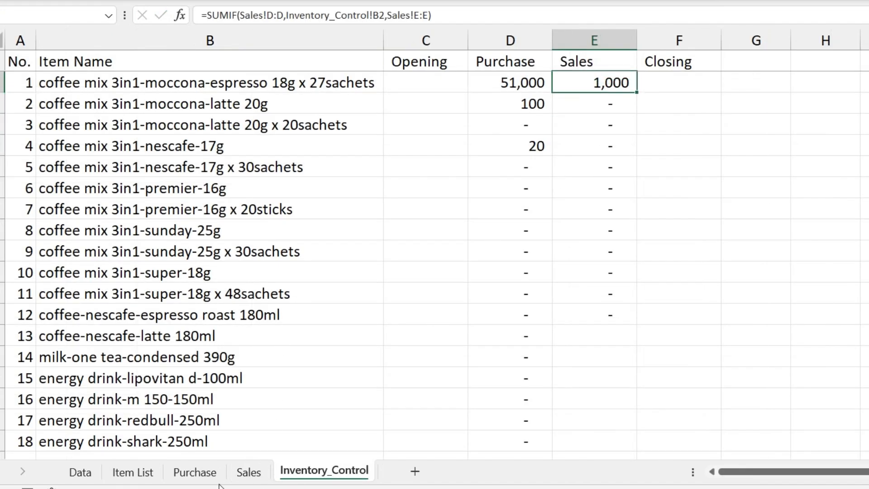
- Copy the item name from the Sales sheet's first row into H7 as a value and edit the end of the copied text
click(249, 472)
click(531, 84)
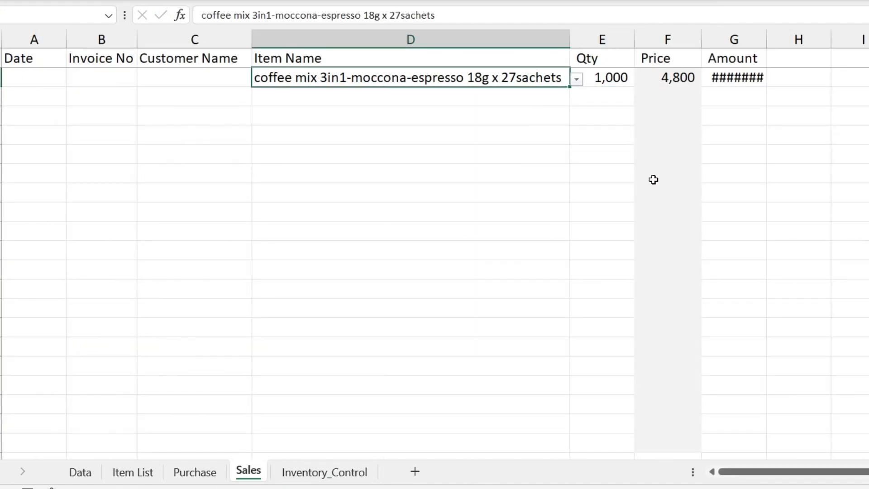
key(ctrl+c)
click(770, 177)
right_click(786, 172)
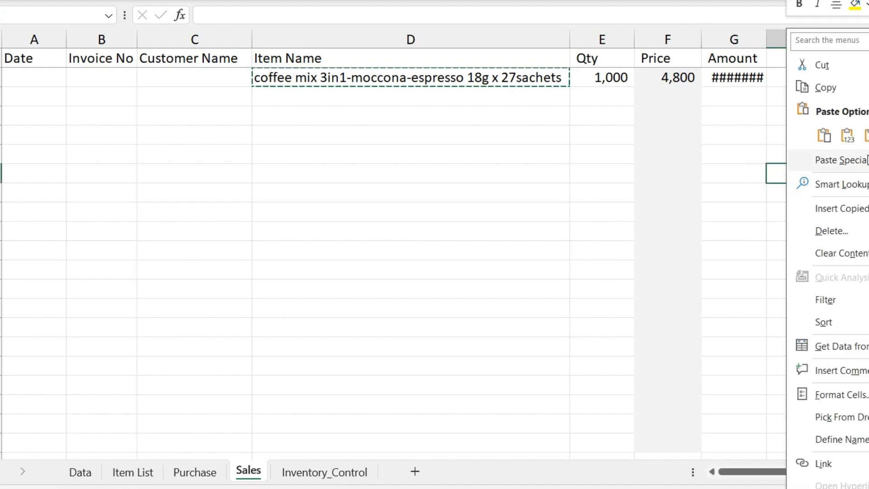
click(848, 134)
key(Escape)
click(453, 18)
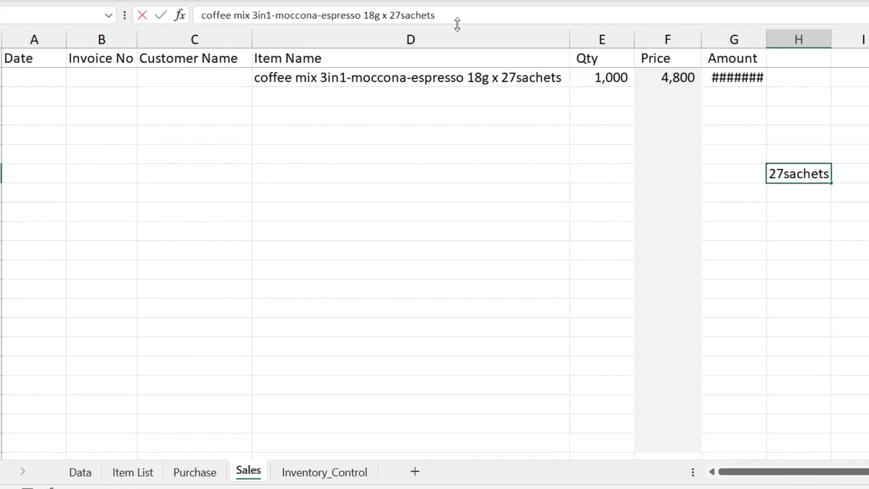
key(Return)
- Paste the edited item name from H7 as a value into Sales D2 and check the item's sales total on Inventory_Control
click(799, 174)
key(ctrl+c)
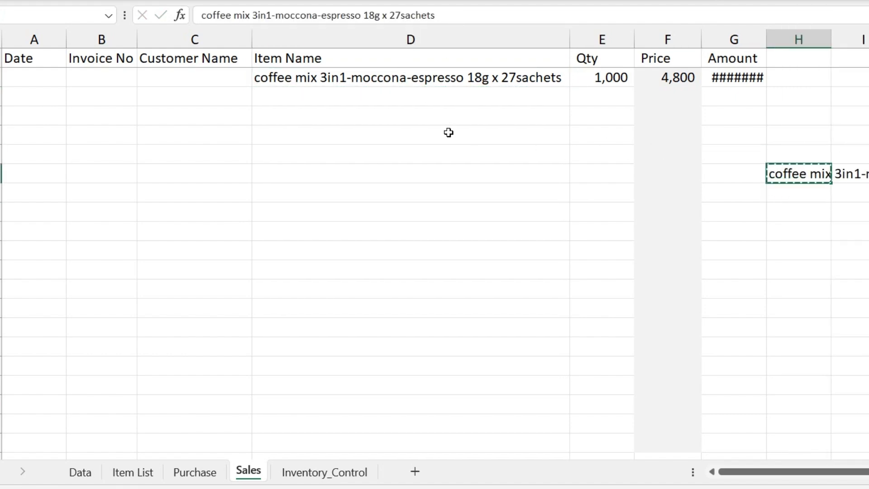
click(437, 85)
right_click(437, 85)
click(498, 113)
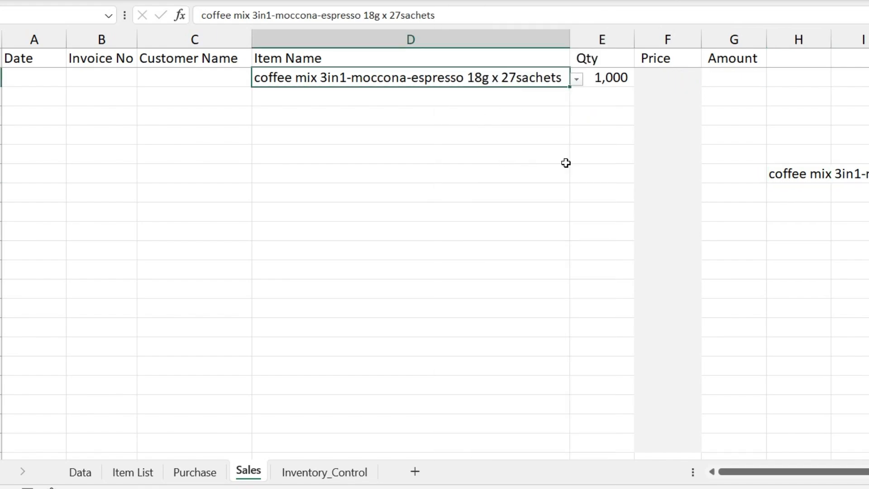
click(349, 476)
- Reselect coffee mix 3in1-moccona-espresso 18g x 27sachets from the item list in Sales D2 and recheck its Inventory_Control sales total
click(250, 472)
click(577, 81)
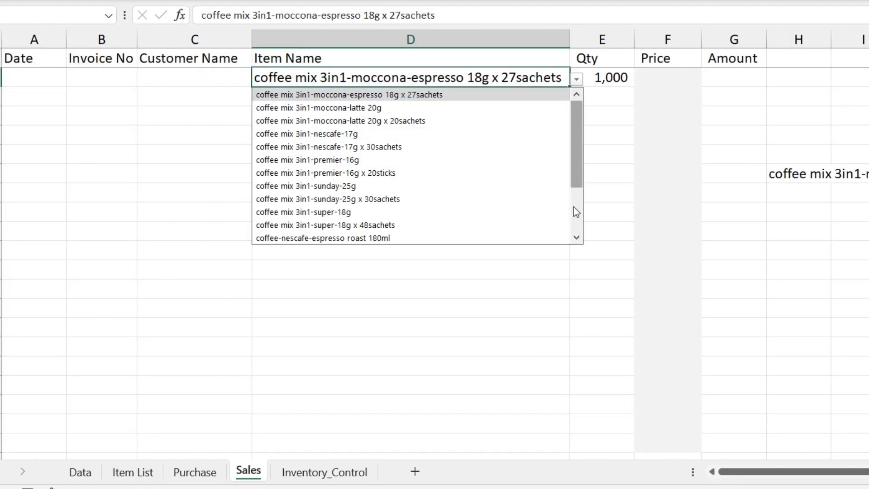
click(473, 96)
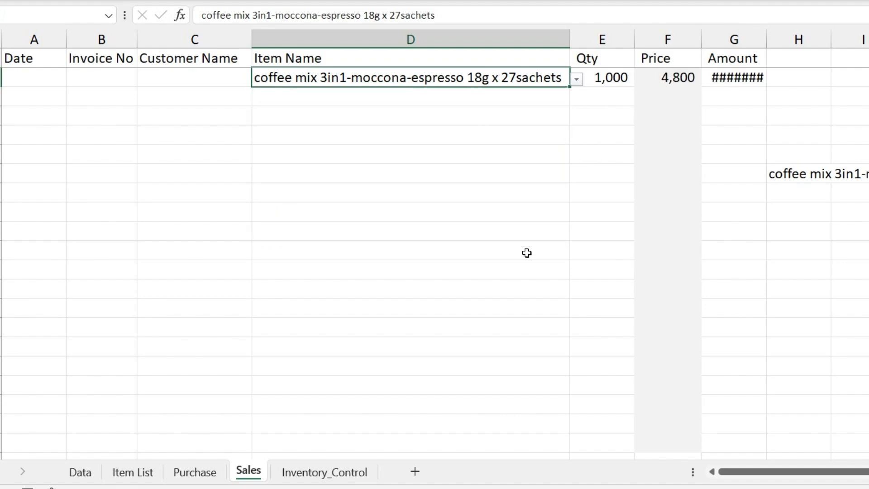
click(327, 472)
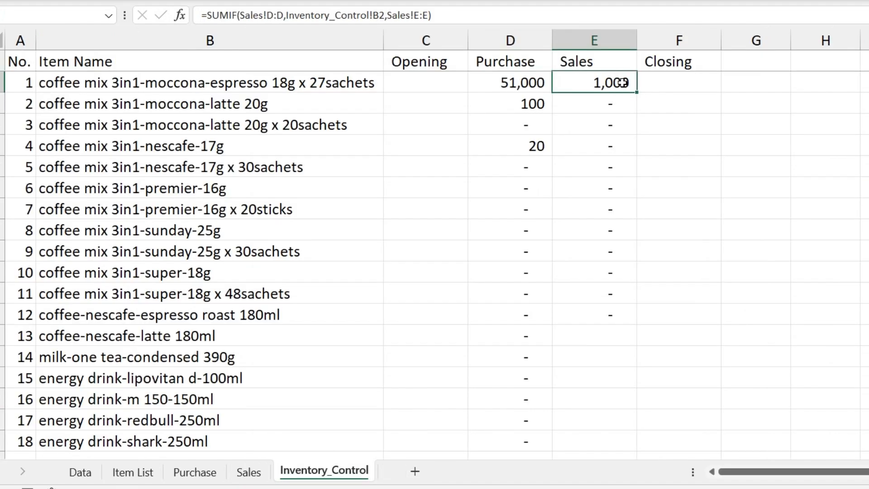